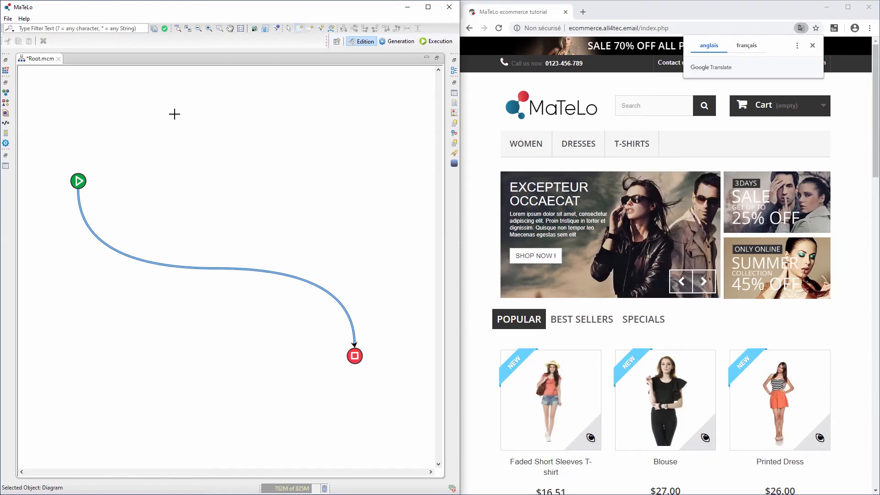
# - Add a new state named 'page opened' to the diagram
pyautogui.click(142, 180)
pyautogui.write('page open')
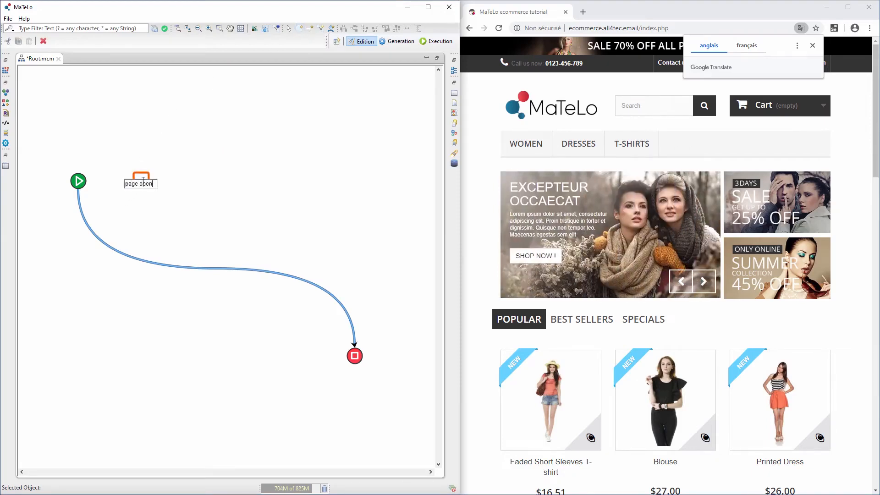
pyautogui.write('ed')
pyautogui.press('Return')
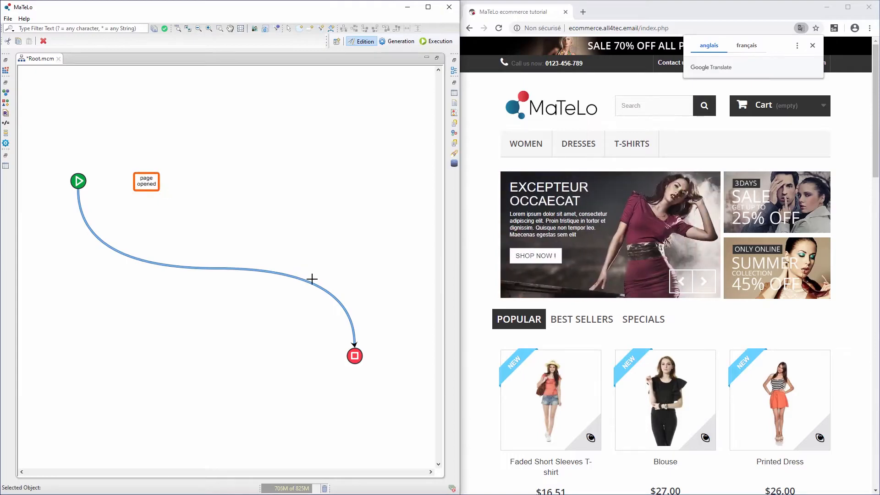
# - Reattach the start link to 'page opened' and label it 'Go to site'
pyautogui.rightClick(334, 265)
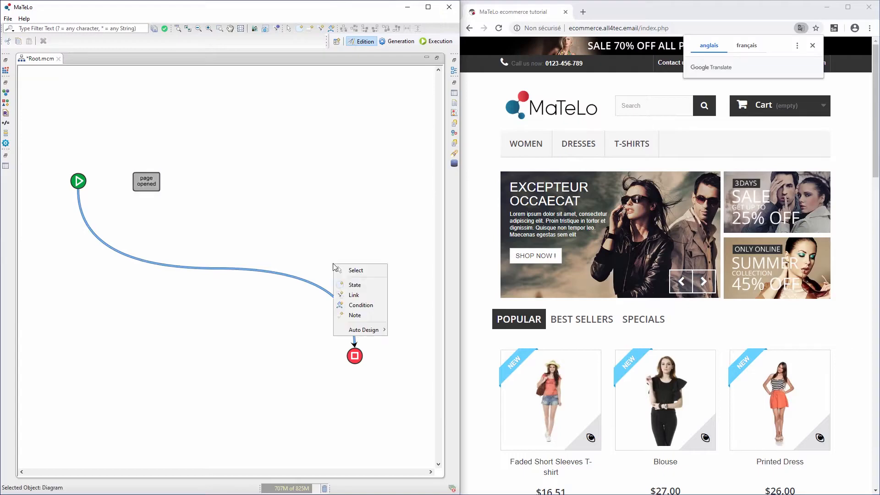
pyautogui.click(355, 271)
pyautogui.moveTo(355, 344); pyautogui.dragTo(153, 186)
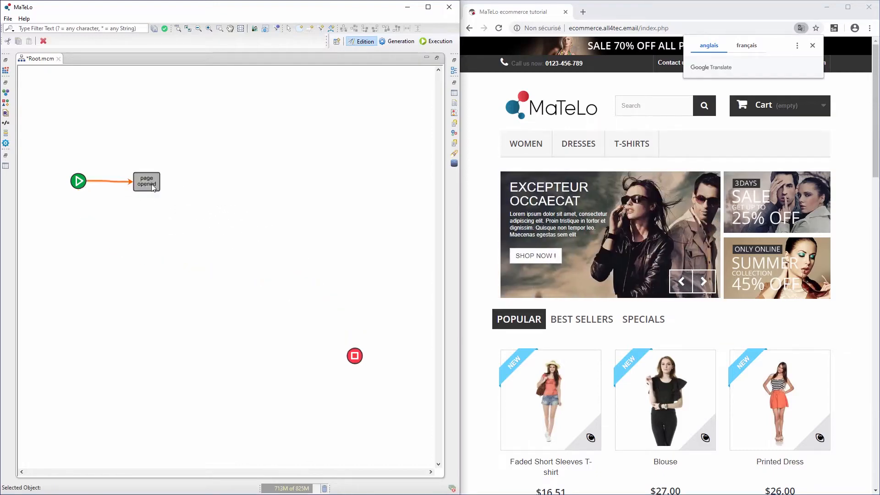
pyautogui.click(118, 184)
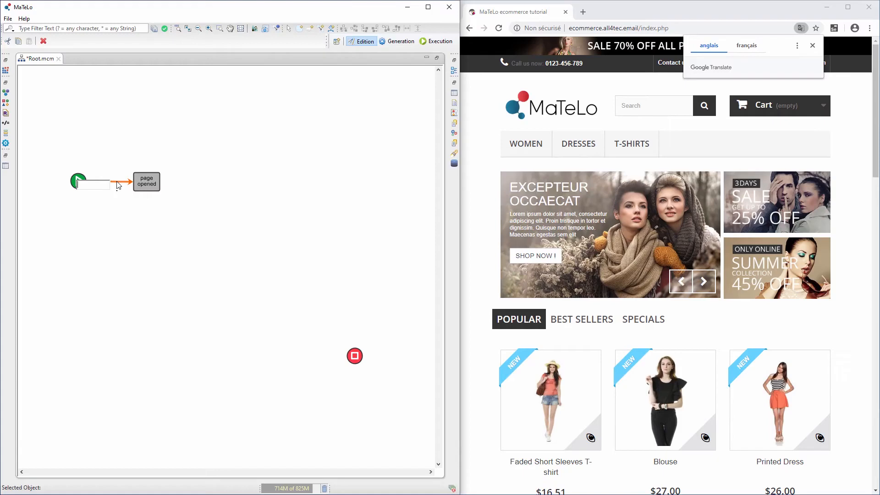
pyautogui.write('Go to site')
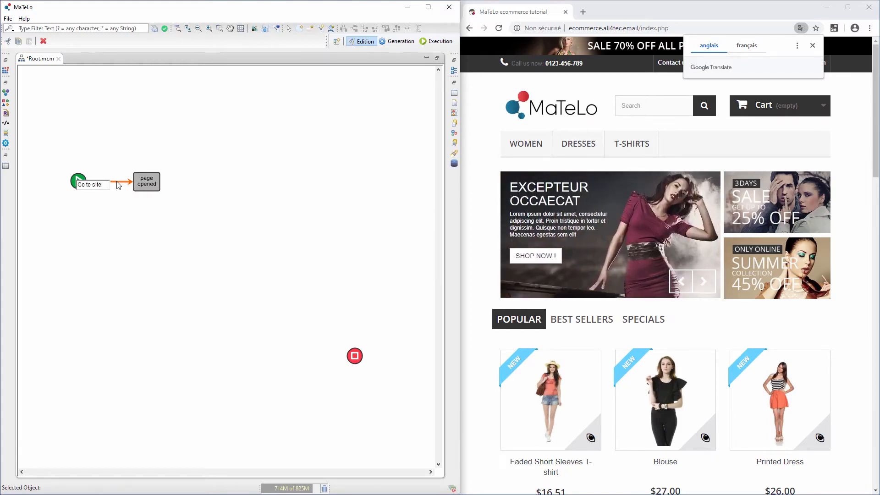
pyautogui.press('Return')
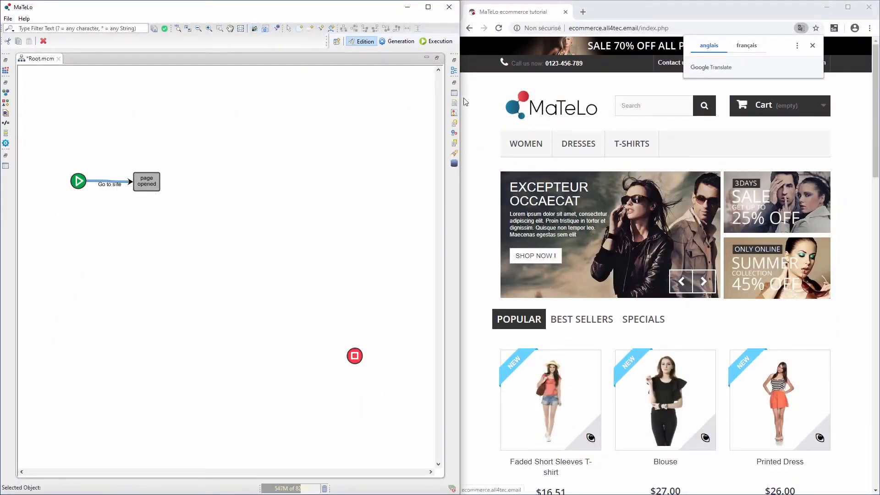
pyautogui.scroll(-3, 614, 138)
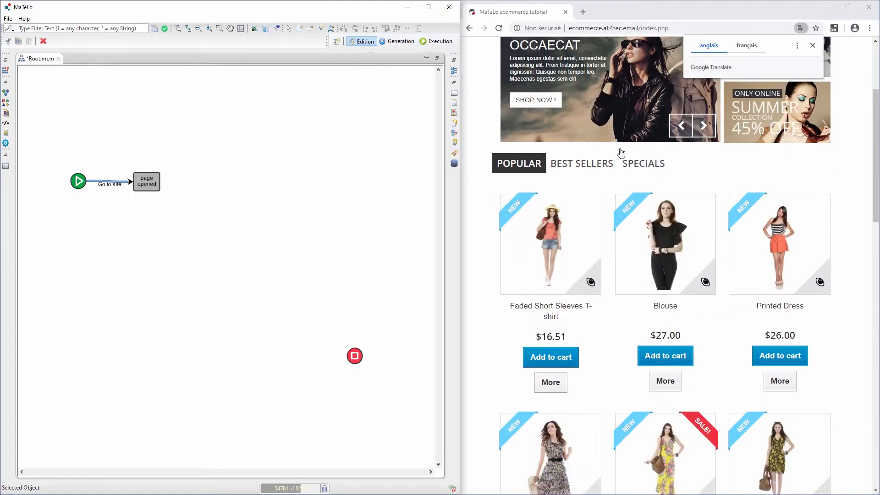
pyautogui.scroll(3, 618, 151)
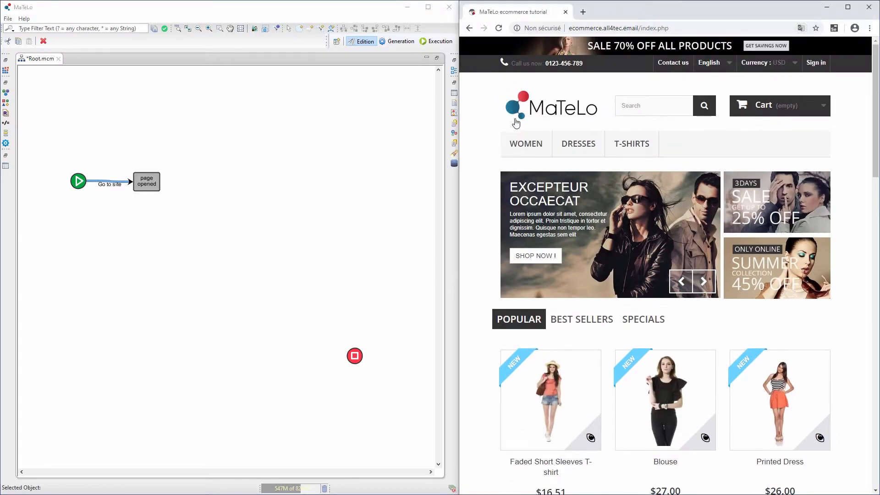
pyautogui.scroll(-3, 504, 137)
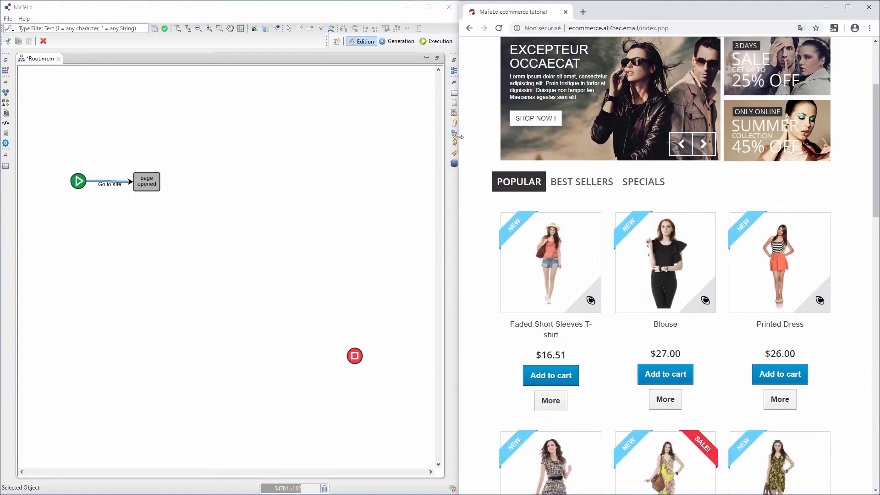
pyautogui.moveTo(458, 137); pyautogui.dragTo(247, 151)
pyautogui.scroll(-2, 352, 367)
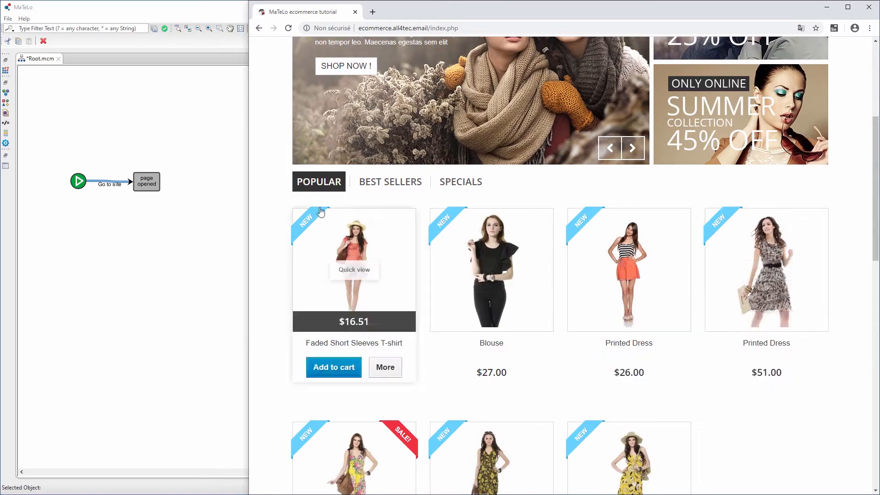
pyautogui.moveTo(248, 198); pyautogui.dragTo(458, 181)
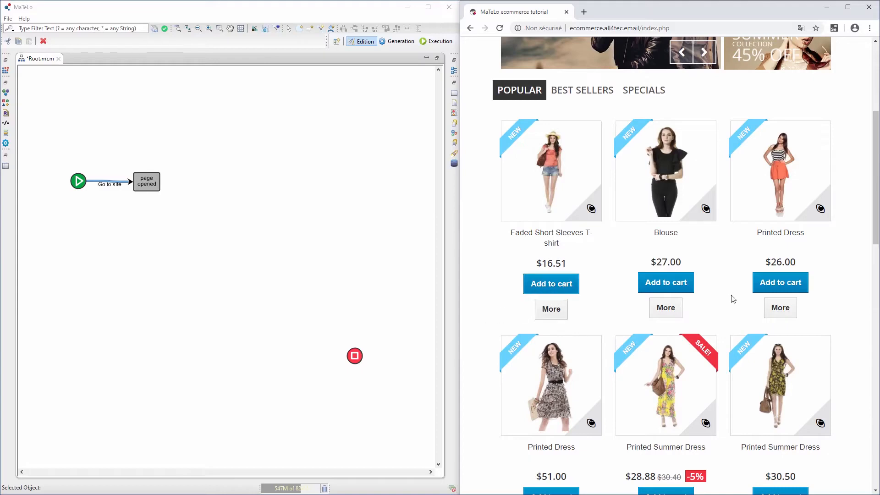
# - Add a 'Home page' state below 'page opened'
pyautogui.rightClick(143, 234)
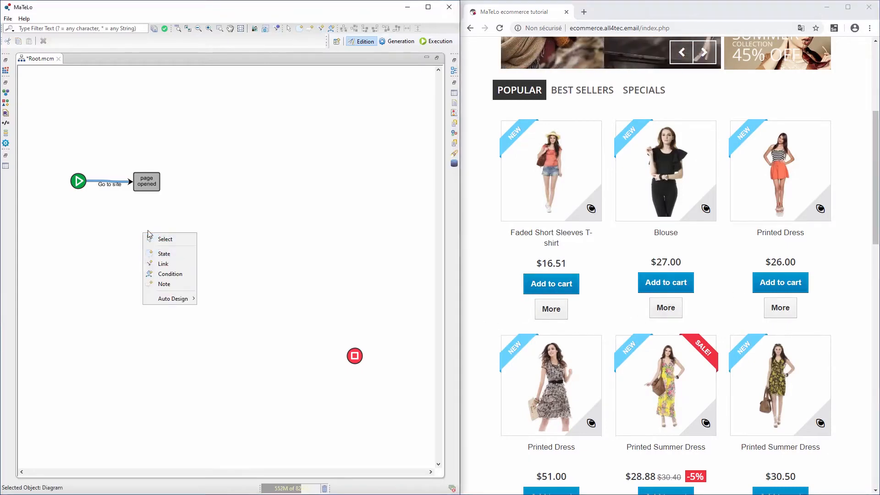
pyautogui.click(155, 253)
pyautogui.click(143, 228)
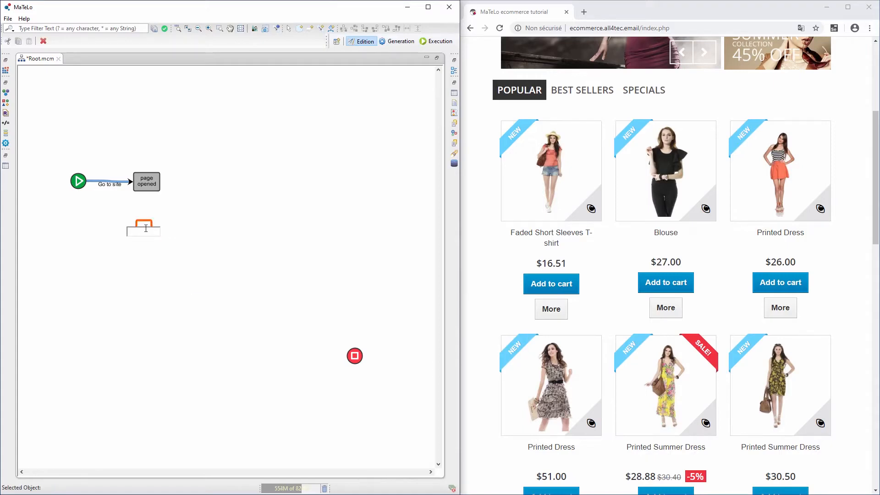
pyautogui.write('Home pag')
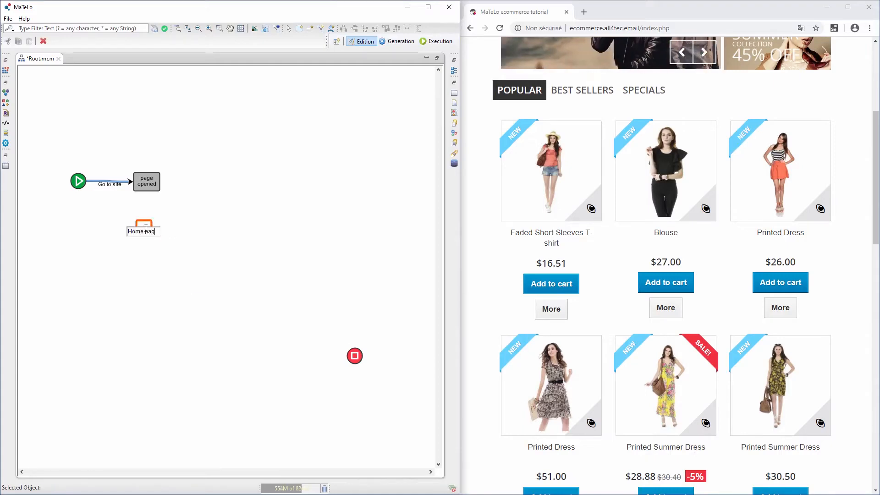
pyautogui.write('e')
pyautogui.press('Return')
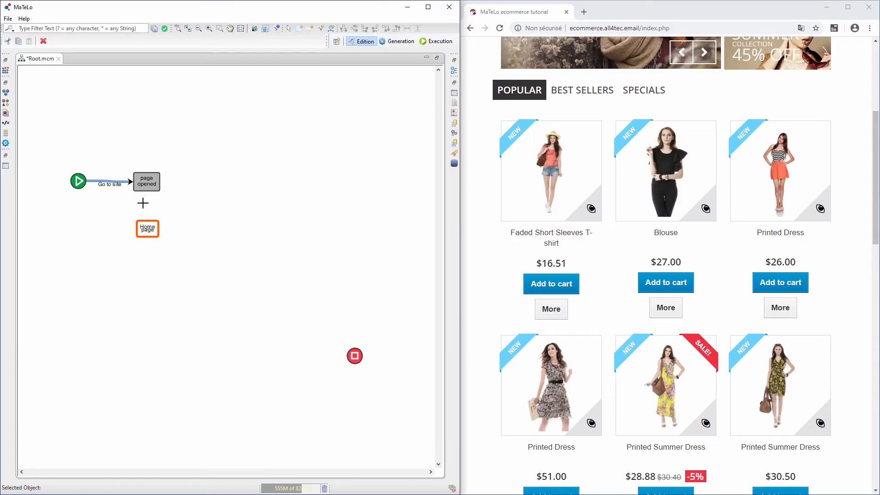
# - Link 'page opened' to 'Home page' with the label 'set resolution 1000*800'
pyautogui.rightClick(197, 167)
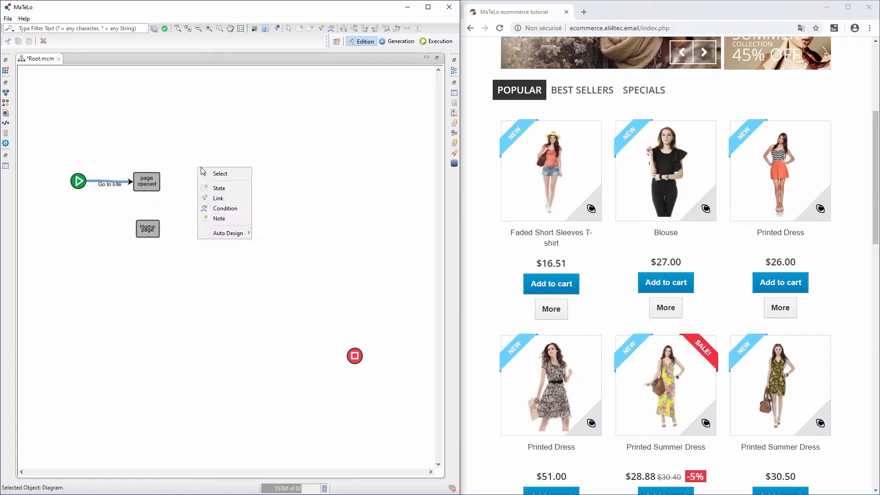
pyautogui.click(219, 198)
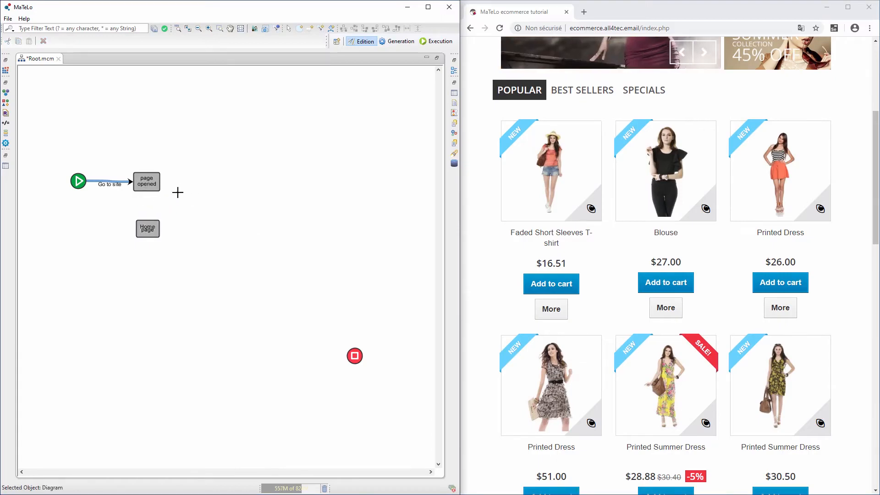
pyautogui.click(147, 185)
pyautogui.click(148, 227)
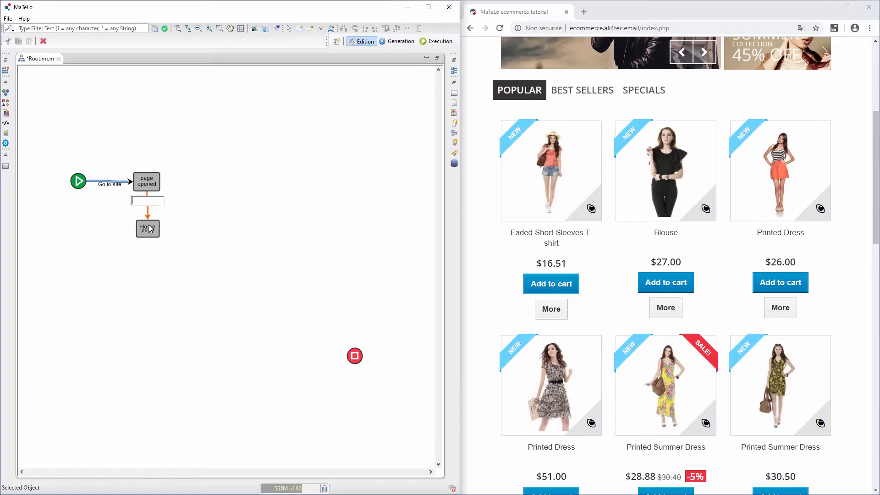
pyautogui.write('set resolut')
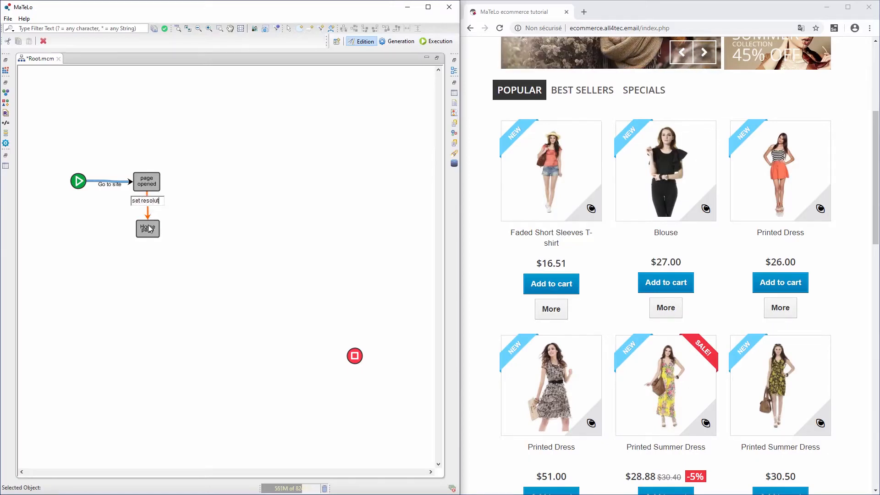
pyautogui.write('ion ')
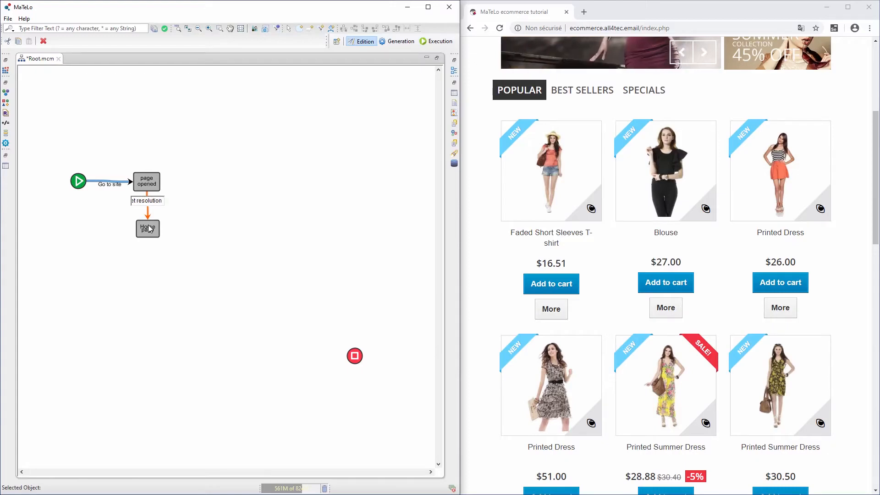
pyautogui.write('1000*800')
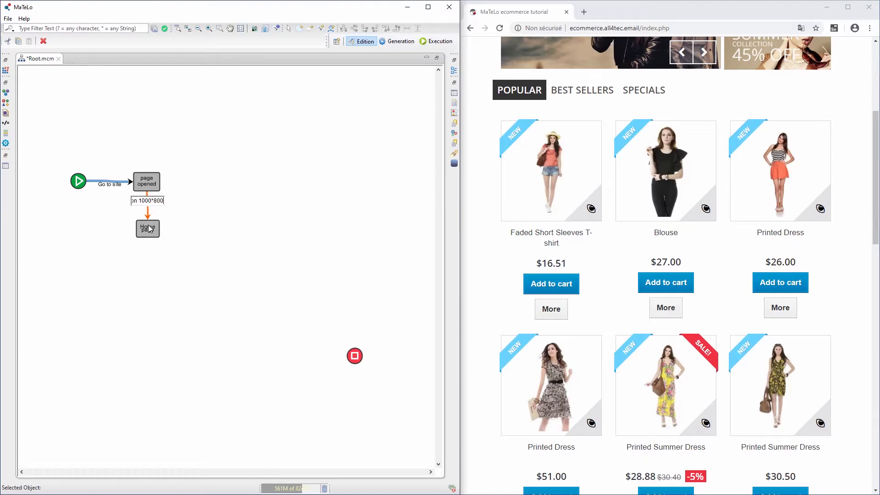
pyautogui.click(149, 228)
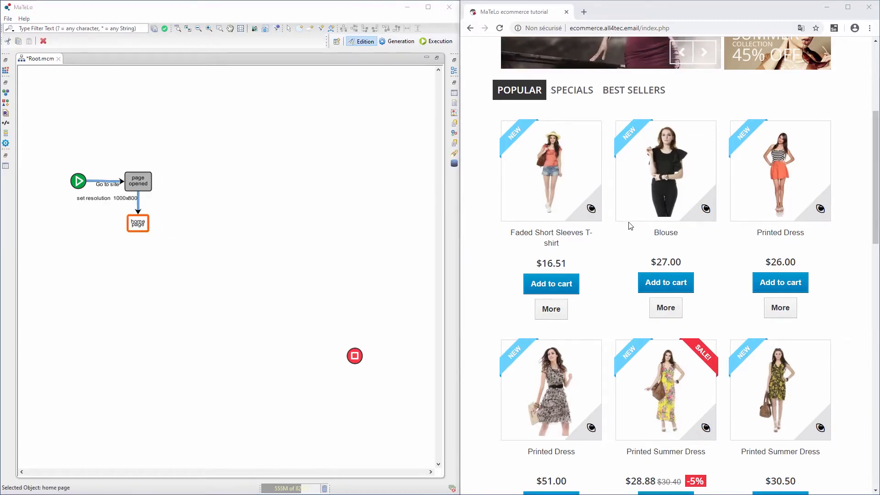
# - In the shop, browse to the Women category and scroll down to the Printed Dress products
pyautogui.scroll(5, 630, 225)
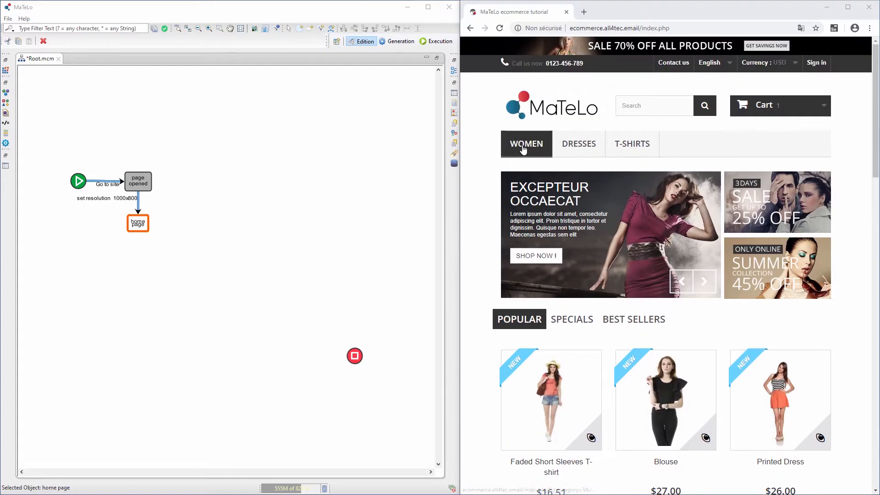
pyautogui.moveTo(594, 149)
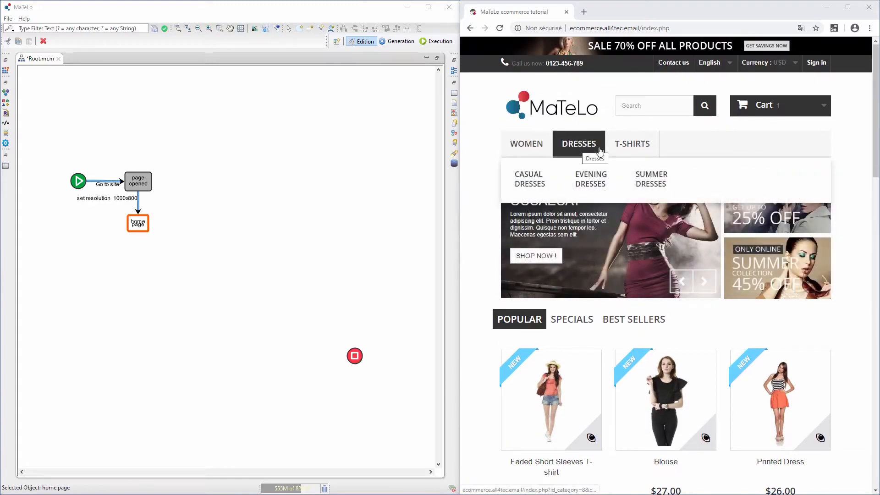
pyautogui.click(628, 150)
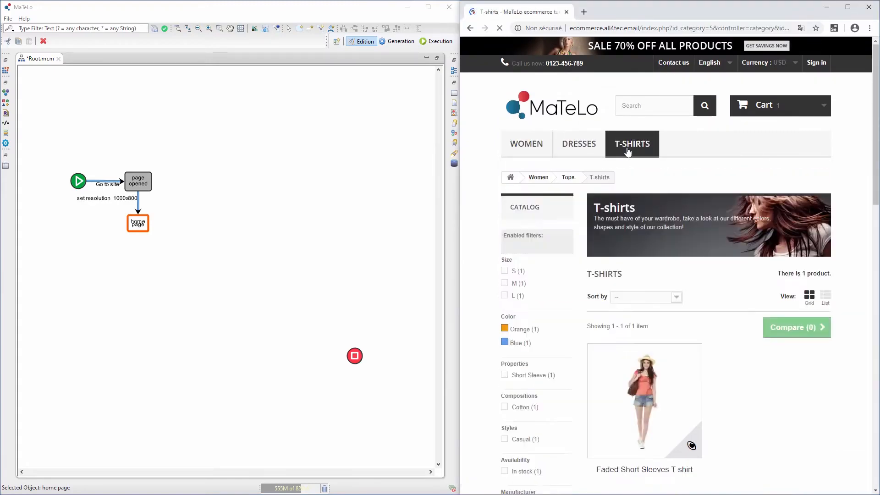
pyautogui.click(526, 146)
pyautogui.scroll(-3, 643, 228)
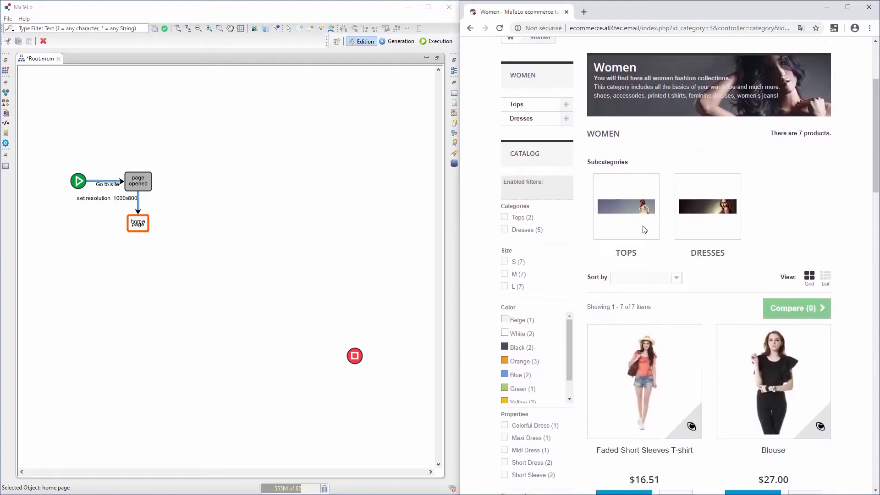
pyautogui.scroll(-5, 643, 229)
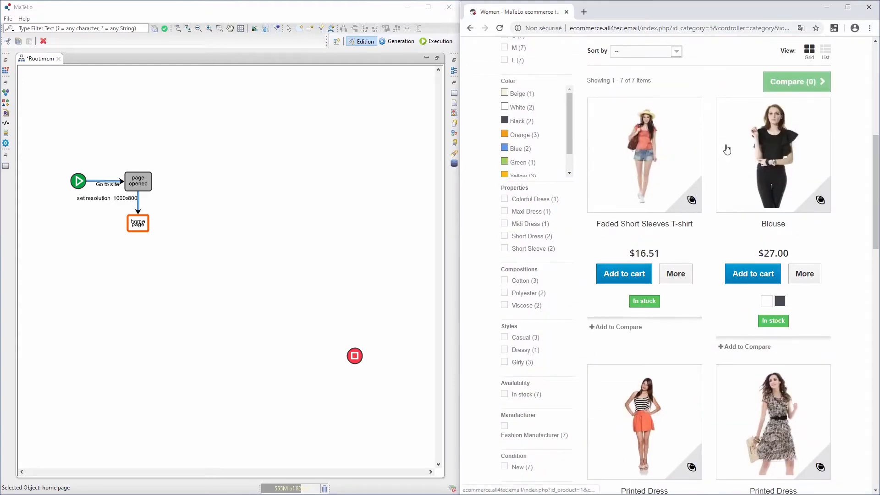
pyautogui.scroll(-4, 744, 227)
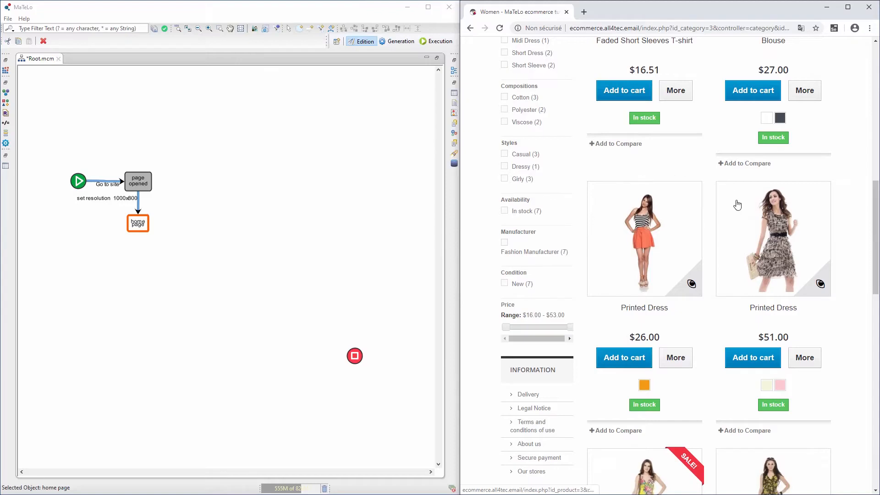
pyautogui.scroll(-2, 735, 206)
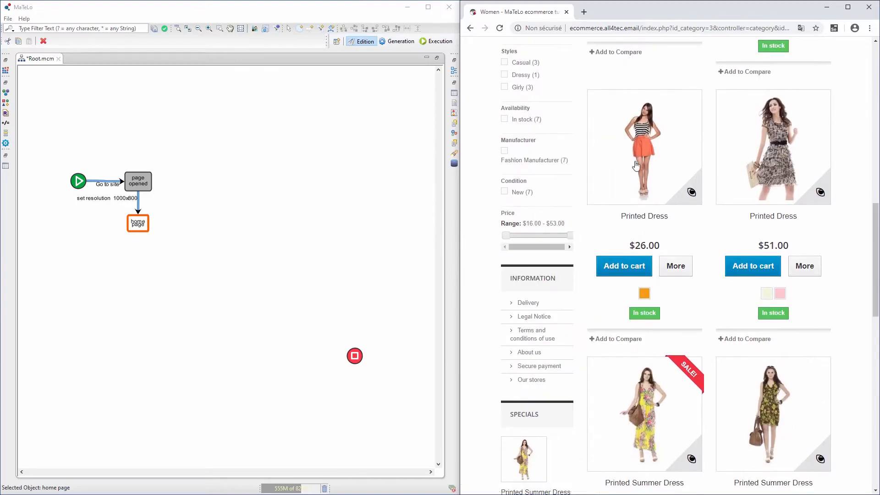
# - Add a 'Select a prodcut' state, put the orange Printed Dress in the cart, and add an 'Add to cart' state
pyautogui.click(122, 273)
pyautogui.hotkey('ctrl', 'y')
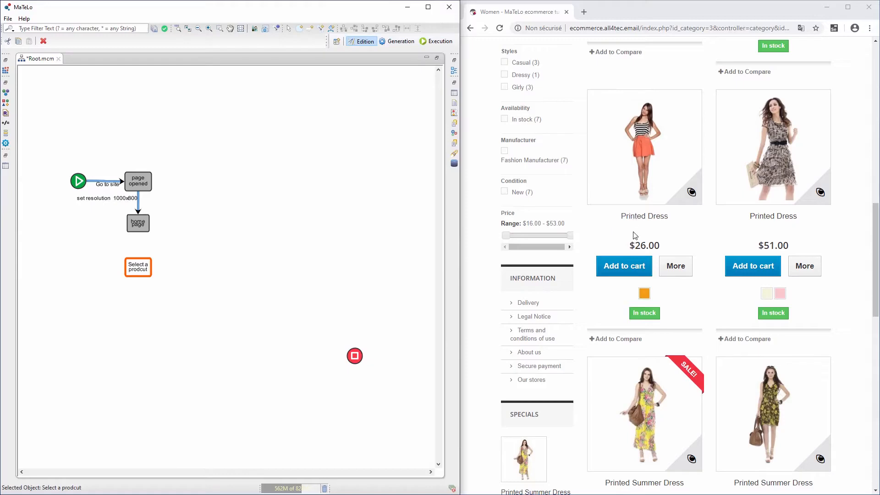
pyautogui.scroll(-1, 630, 189)
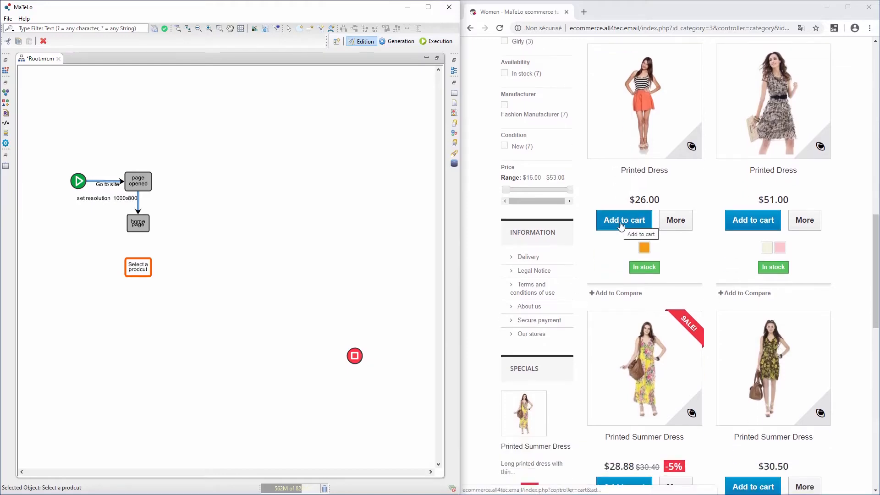
pyautogui.click(621, 225)
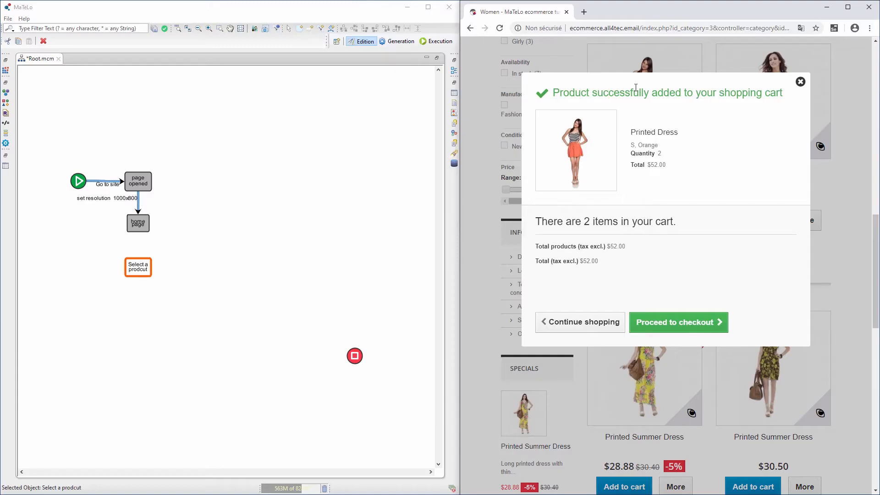
pyautogui.click(273, 306)
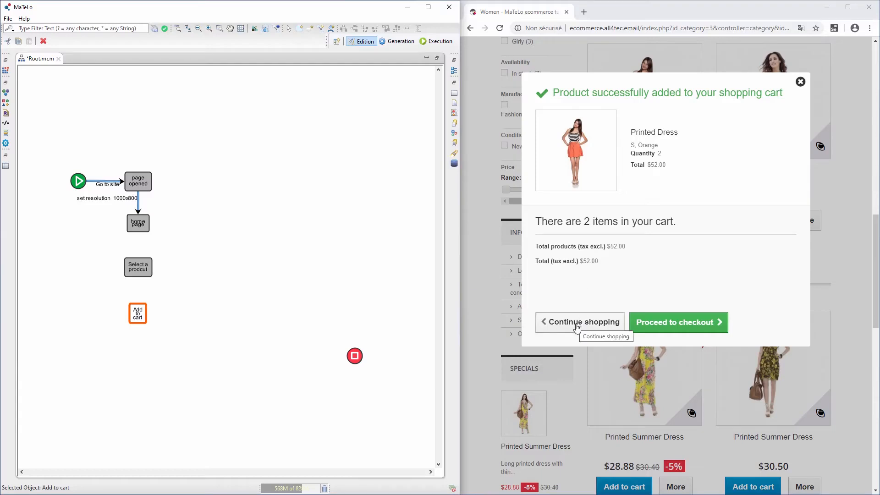
# - View the shop's cart summary, add a 'Shopping cart Summary' state, then continue shopping in Women
pyautogui.click(641, 326)
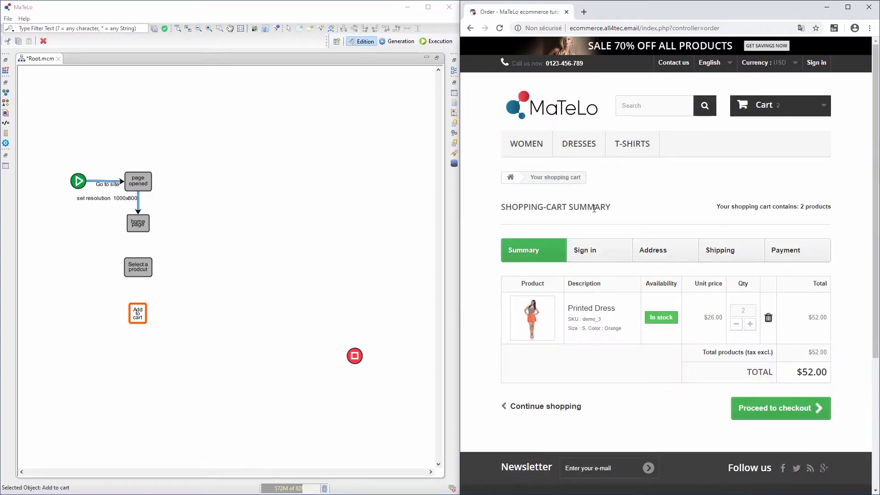
pyautogui.click(352, 236)
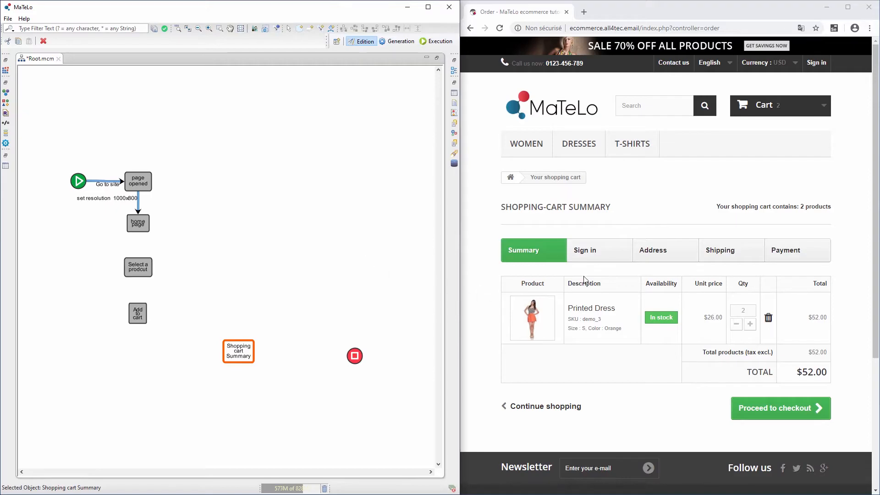
pyautogui.click(545, 412)
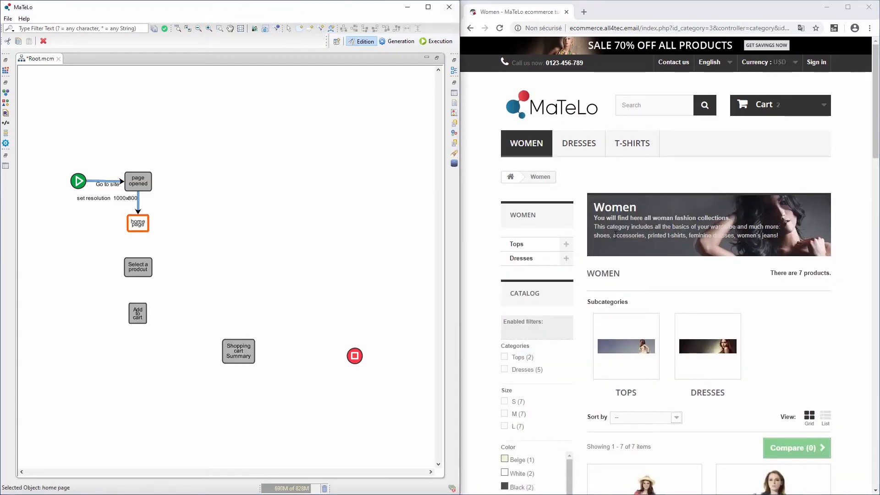
pyautogui.scroll(-7, 615, 234)
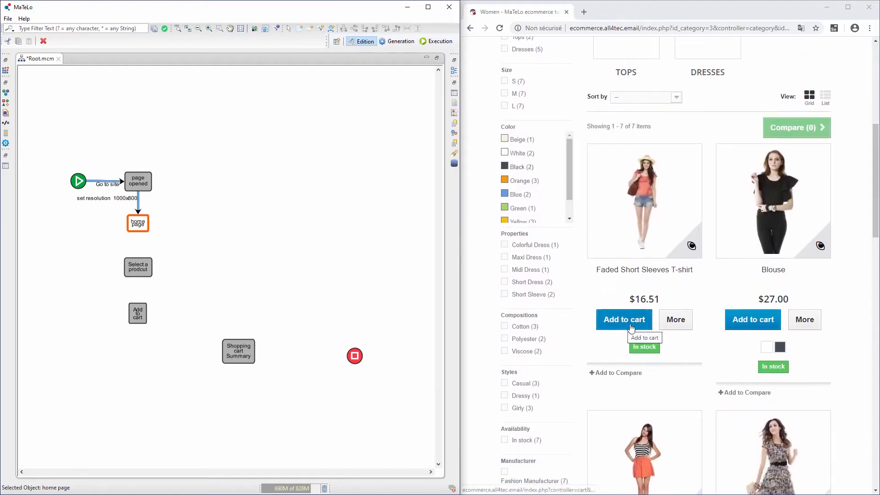
# - Open the Faded Short Sleeves T-shirt page and add a 'more' state left of home page
pyautogui.click(672, 321)
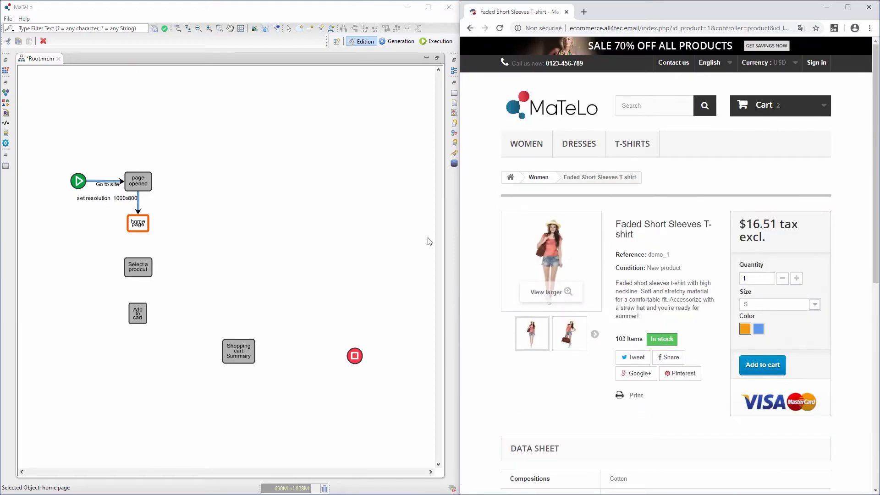
pyautogui.click(58, 267)
pyautogui.hotkey('ctrl', 'z')
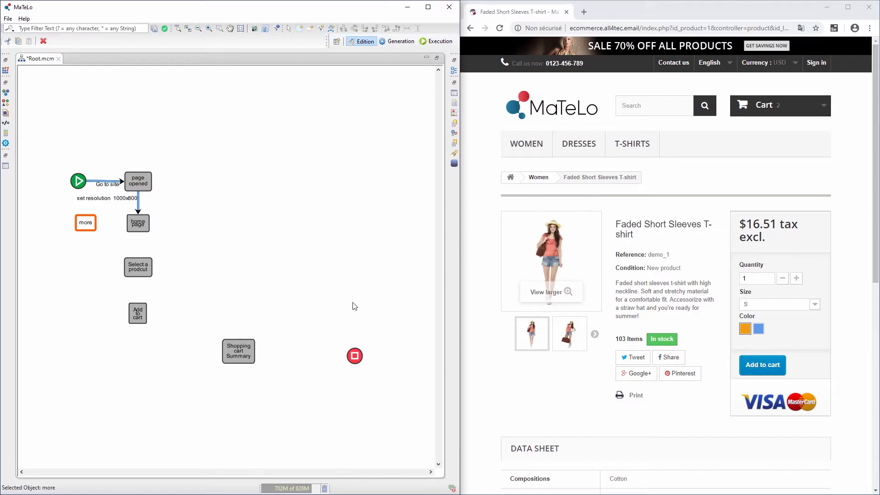
# - Paste a copy of the 'Add to cart' state and add the Faded Short Sleeves T-shirt to the shop cart
pyautogui.click(141, 315)
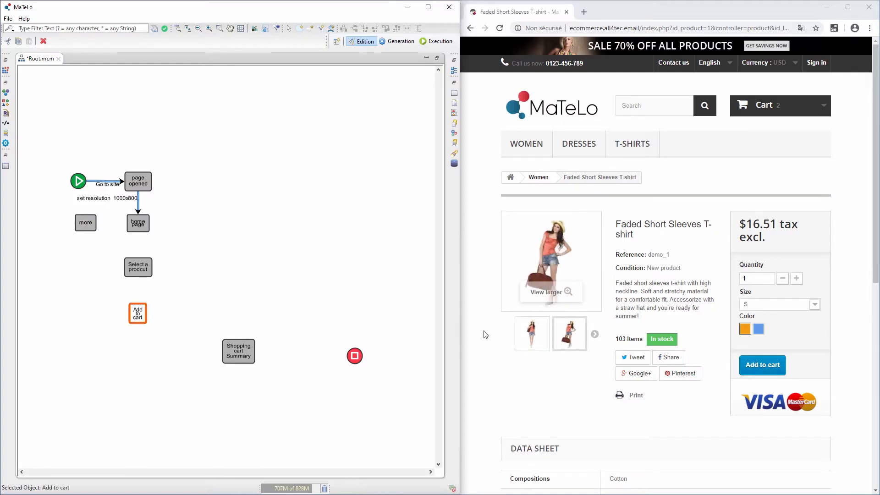
pyautogui.click(90, 316)
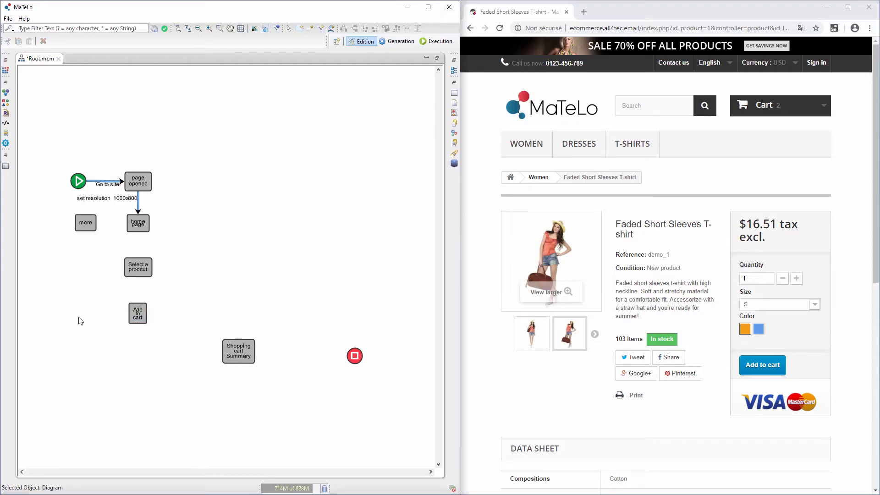
pyautogui.hotkey('ctrl', 'v')
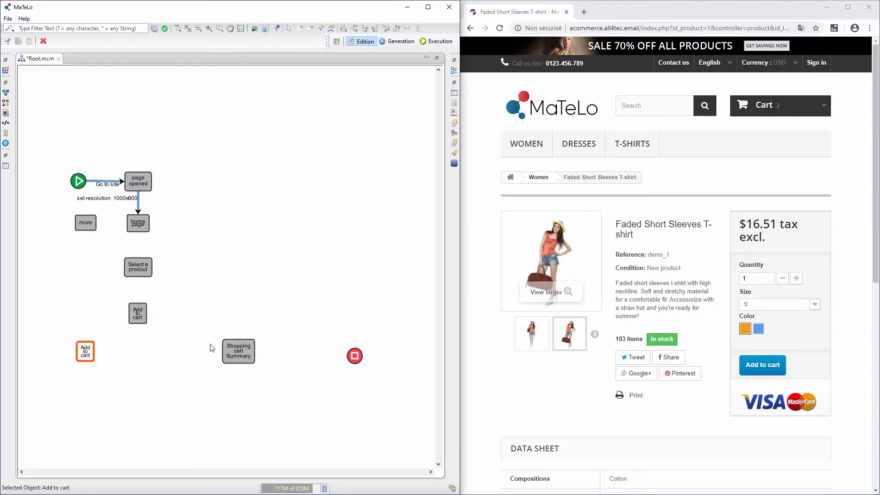
pyautogui.click(752, 367)
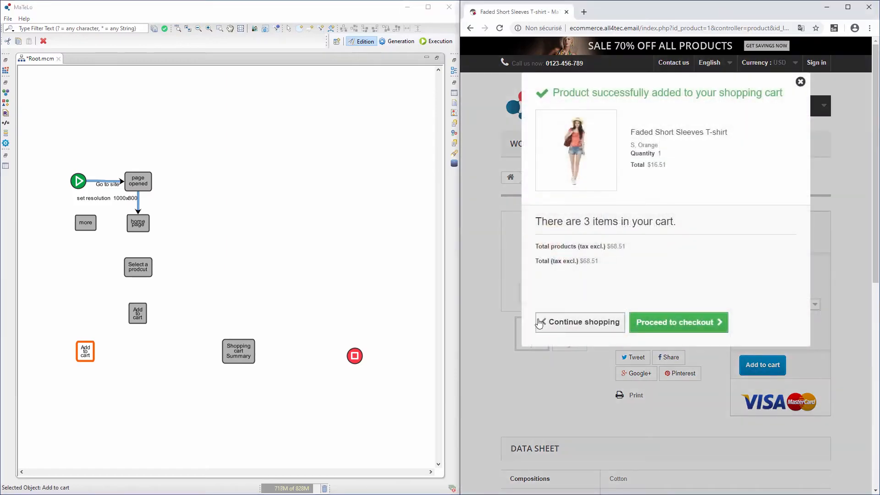
pyautogui.click(580, 322)
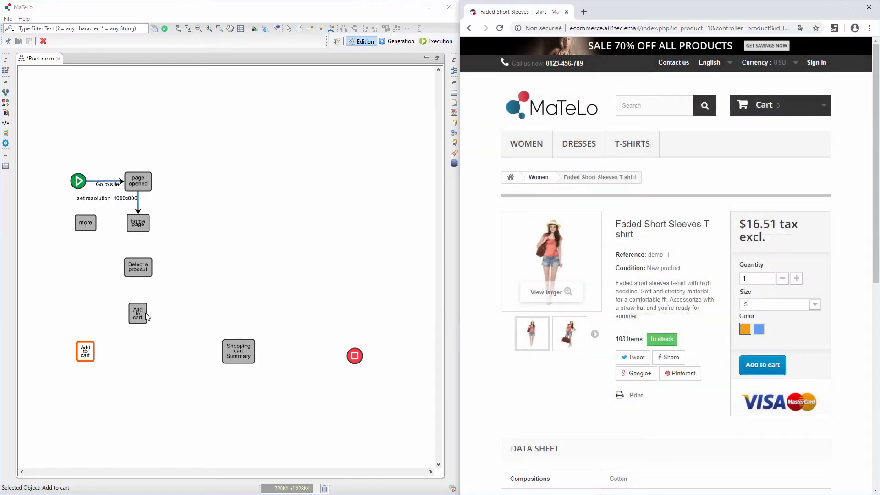
# - Add a second T-shirt to the cart and open the 4-item cart summary totalling $85.02
pyautogui.click(145, 312)
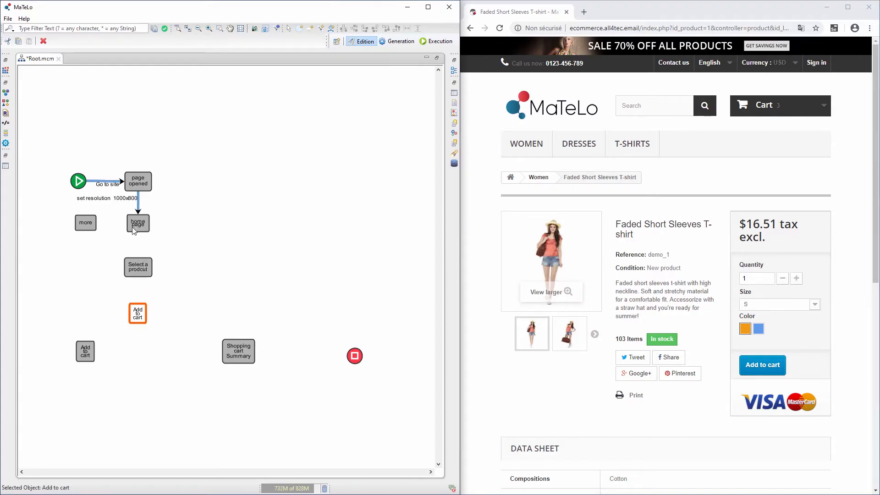
pyautogui.click(80, 356)
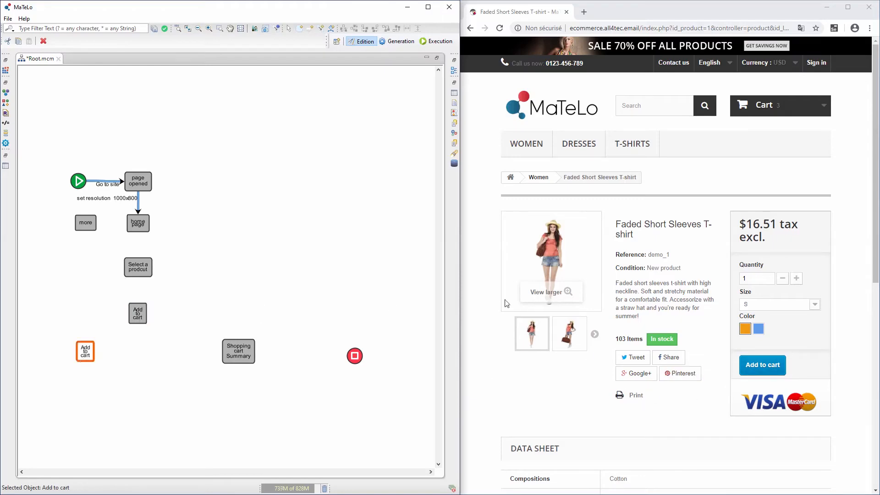
pyautogui.click(752, 367)
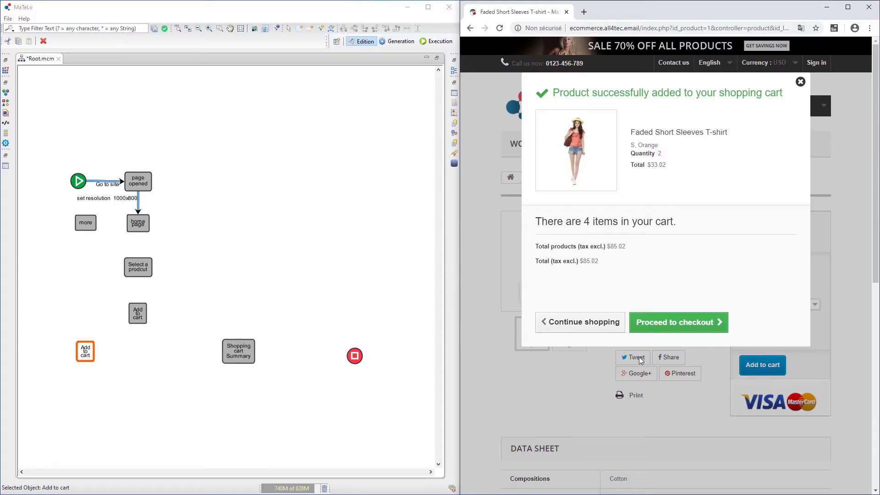
pyautogui.click(660, 325)
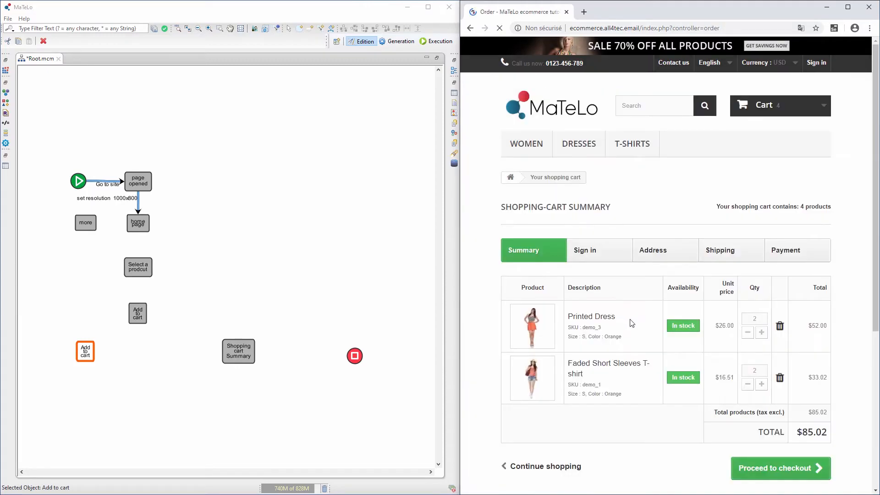
pyautogui.moveTo(502, 211); pyautogui.dragTo(601, 215)
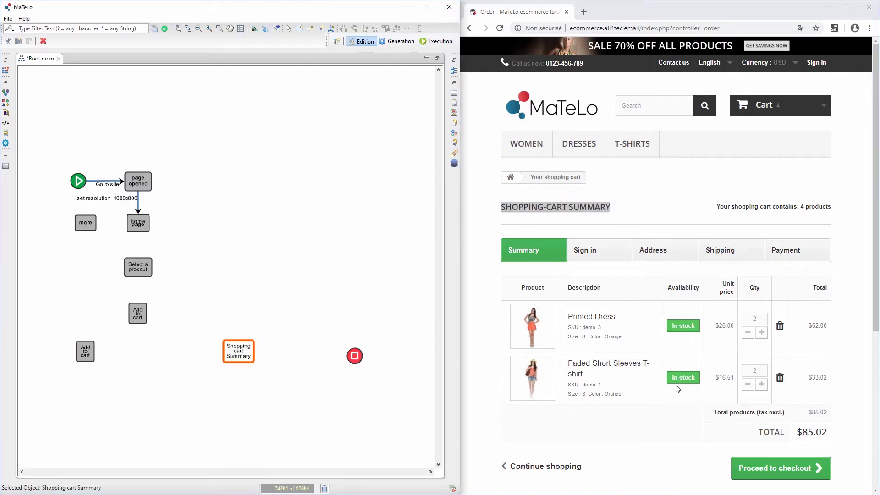
# - Remove the Printed Dress row from the cart, leaving two T-shirts ($33.02), then return to the shop home page
pyautogui.click(761, 333)
pyautogui.click(743, 333)
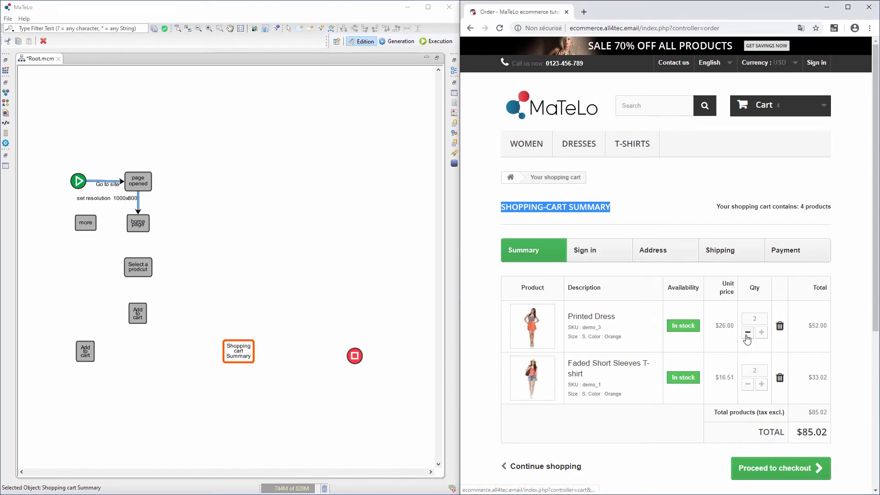
pyautogui.click(781, 328)
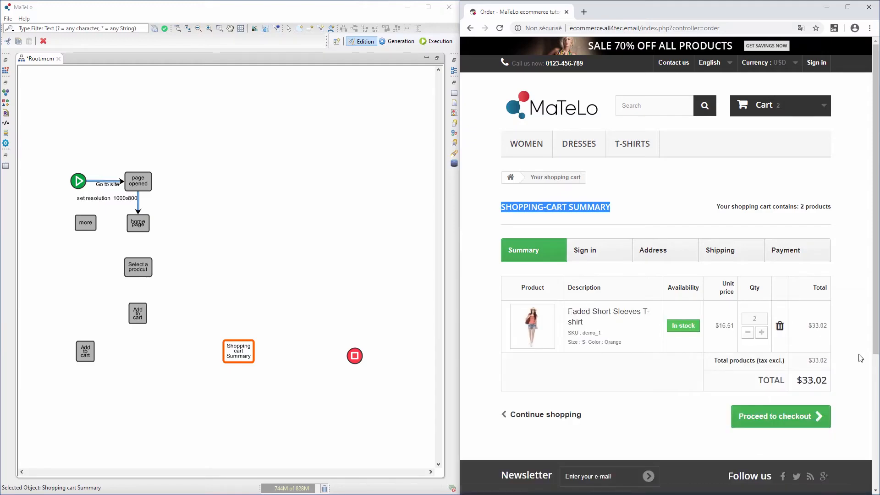
pyautogui.click(338, 248)
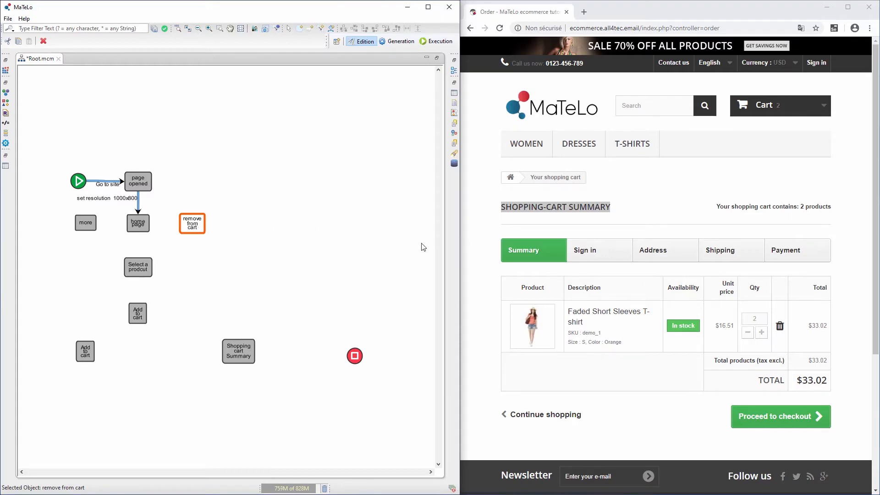
pyautogui.click(472, 141)
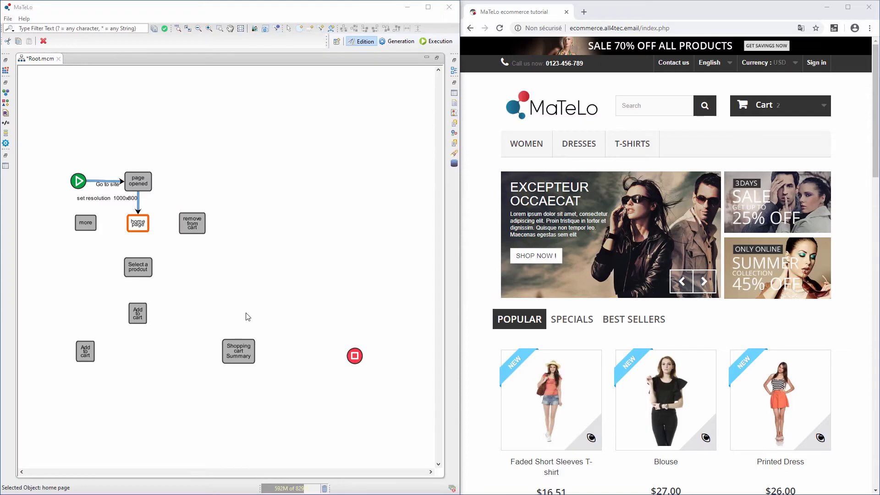
# - Proceed from the shop's cart summary to its Authentication page and add a 'Sign in' state
pyautogui.click(243, 350)
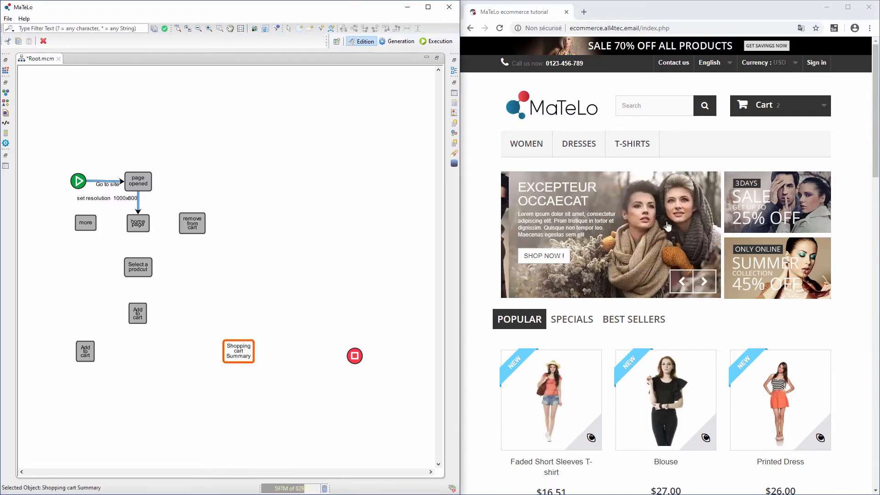
pyautogui.click(772, 112)
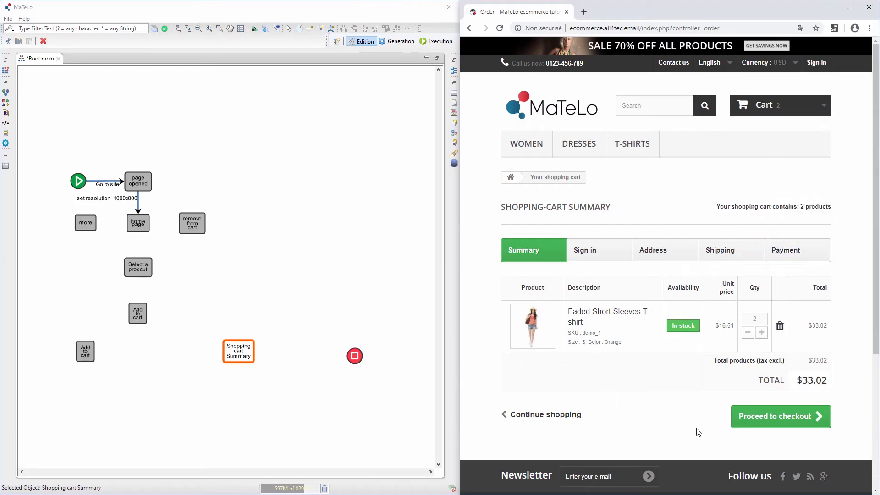
pyautogui.click(768, 421)
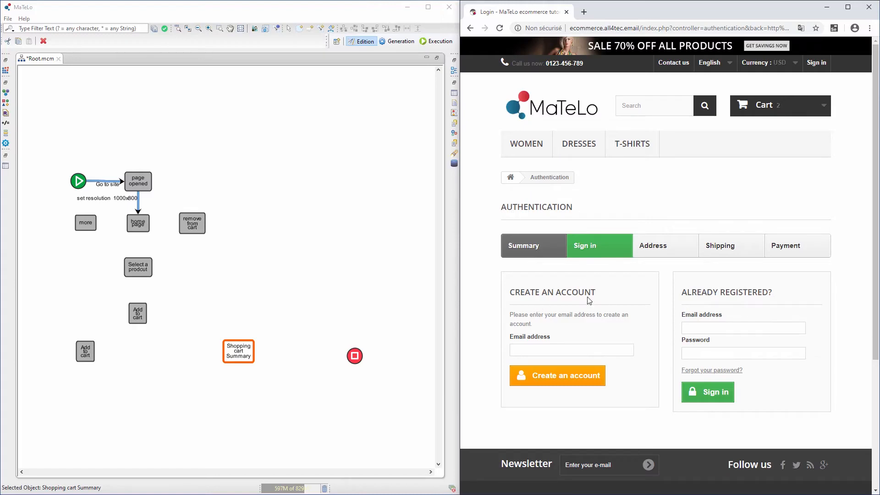
pyautogui.click(370, 205)
pyautogui.hotkey('ctrl', 'z')
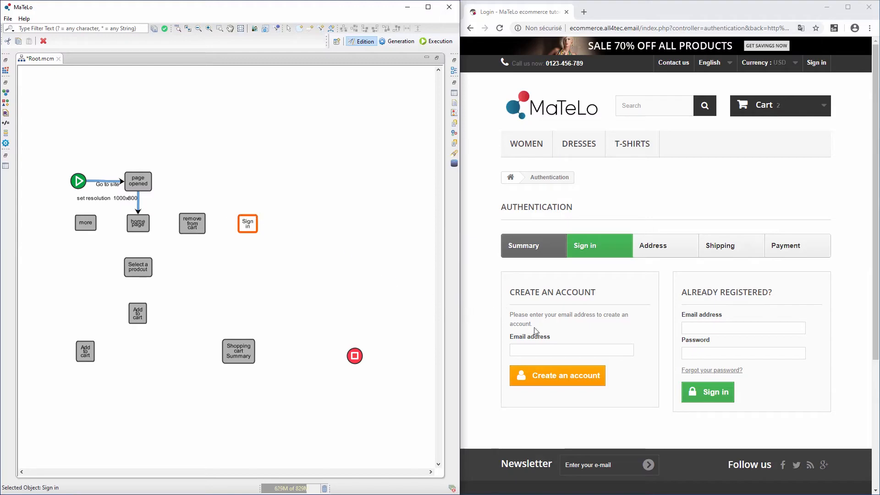
# - Enter a new-account e-mail address under Create an account and start the registration
pyautogui.click(538, 349)
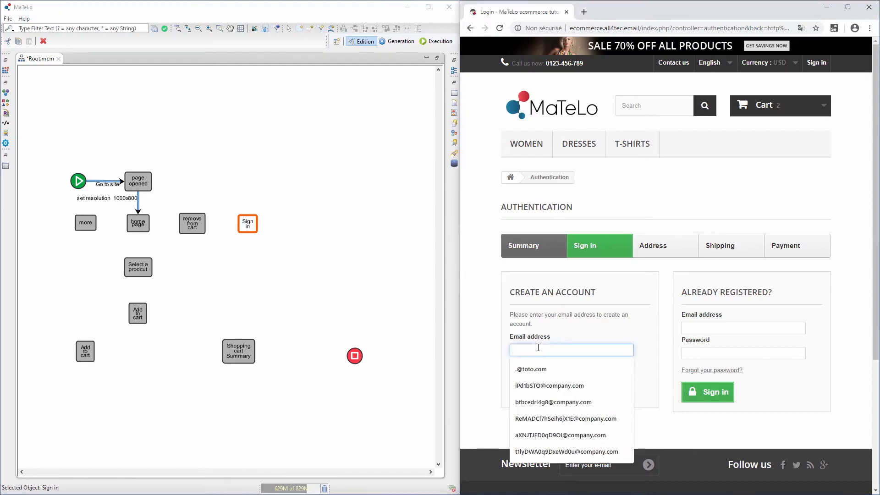
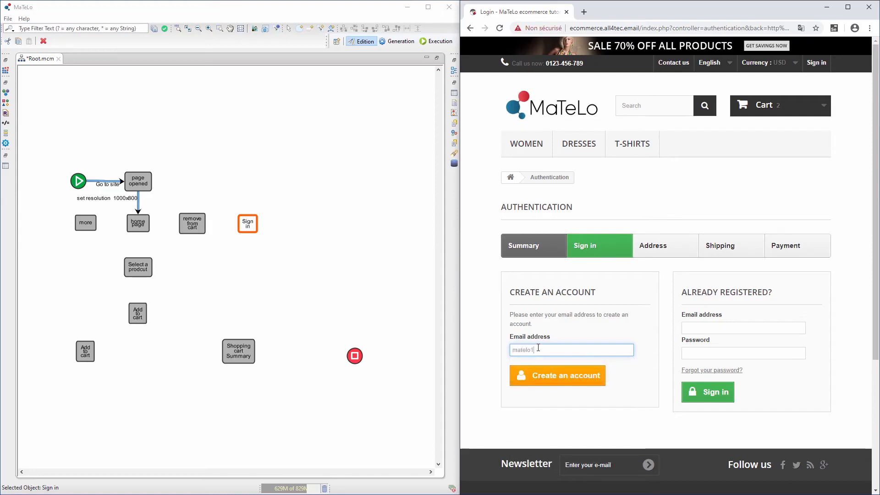
pyautogui.click(566, 378)
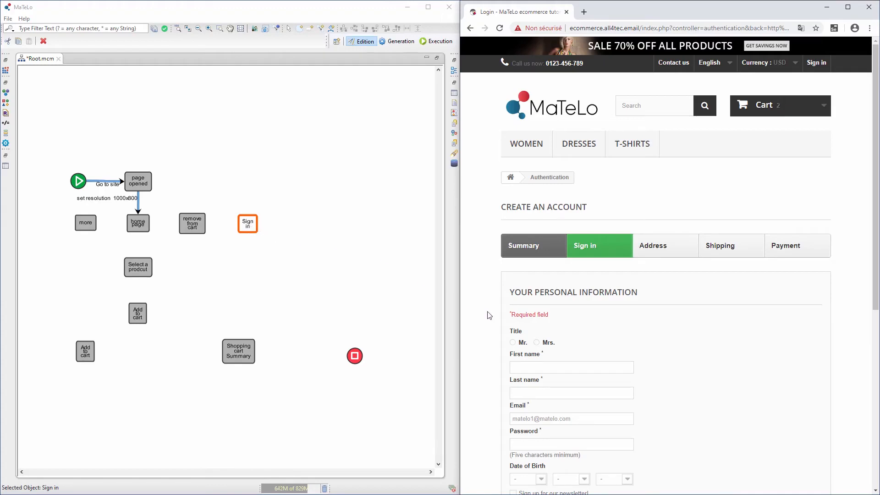
# - Choose the title Mr. and enter the first name 'First'
pyautogui.scroll(-1, 538, 341)
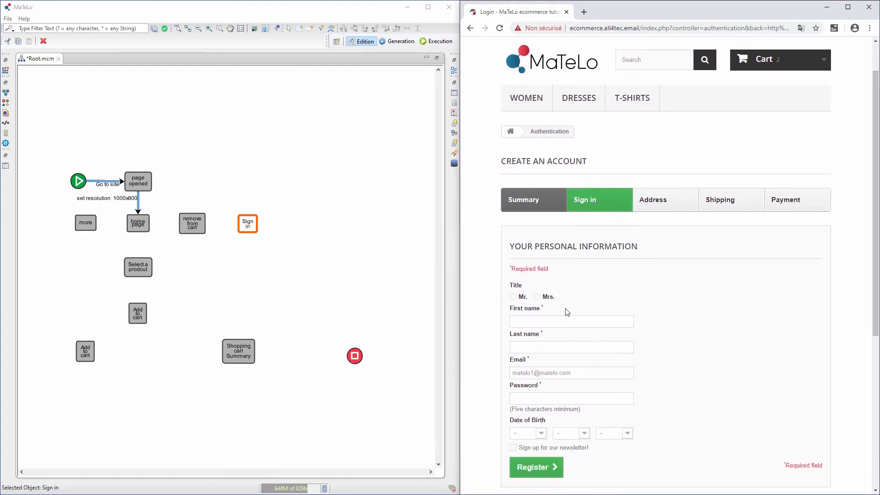
pyautogui.click(521, 300)
pyautogui.click(527, 320)
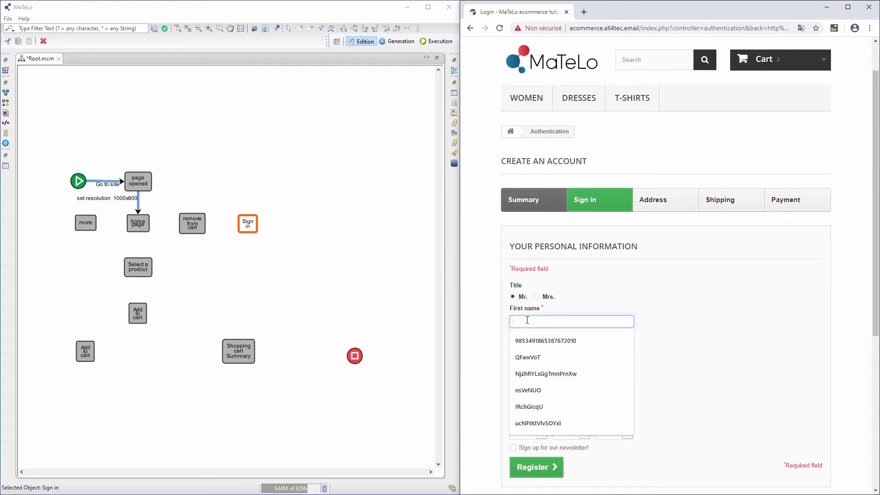
pyautogui.write('First')
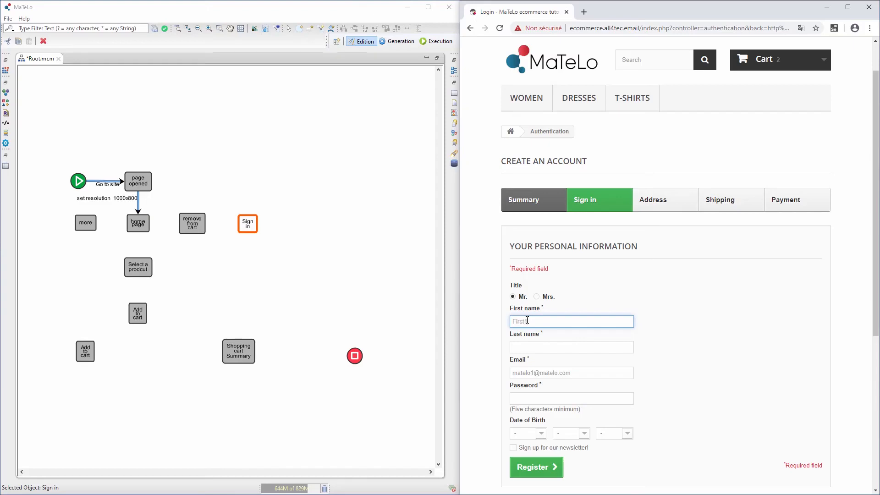
pyautogui.write('1')
pyautogui.press('Tab')
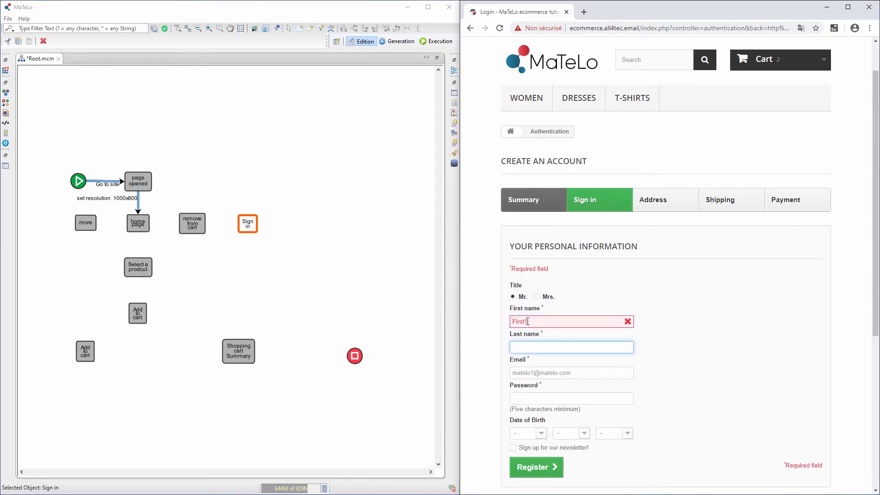
pyautogui.click(536, 472)
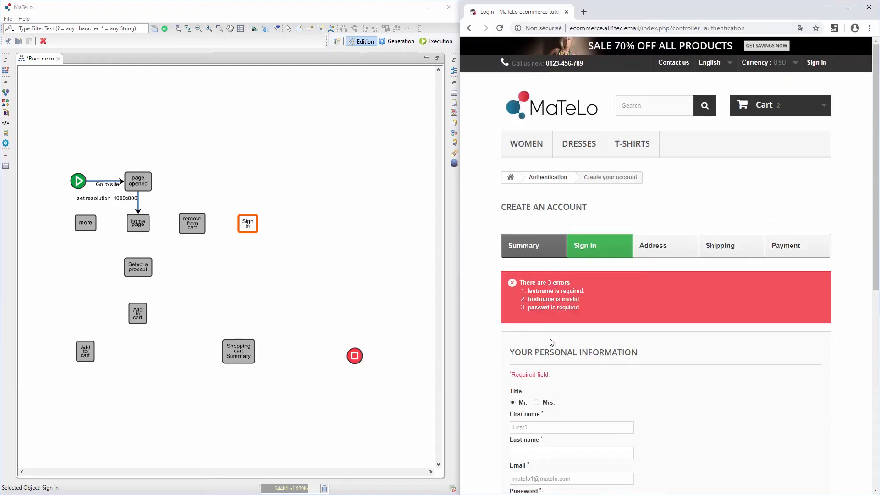
pyautogui.click(541, 424)
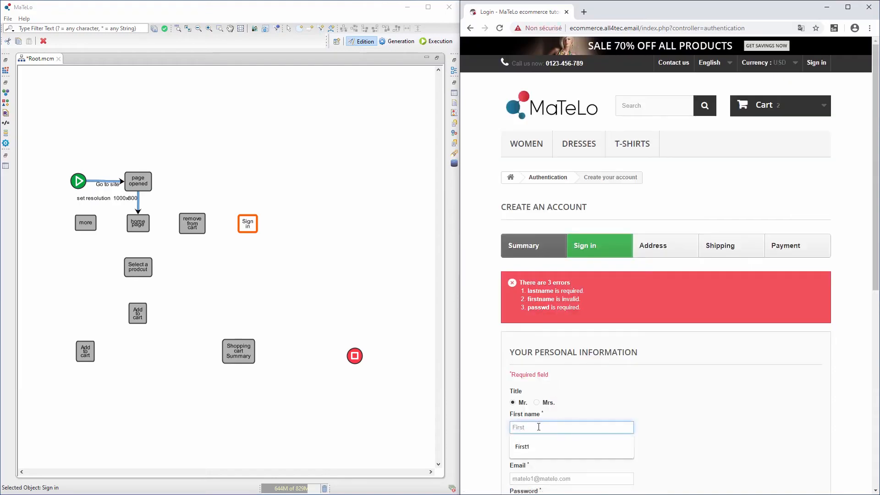
pyautogui.click(669, 414)
pyautogui.scroll(-1, 595, 403)
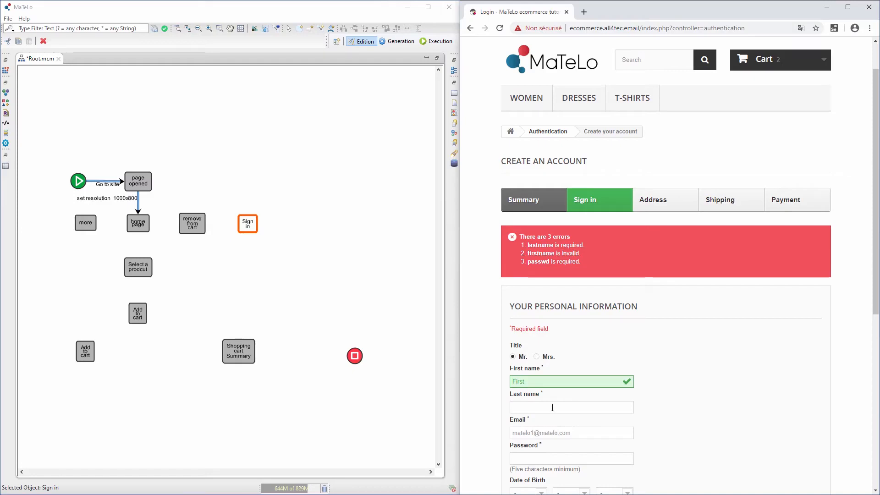
# - Enter the last name 'Last' and an account password, then submit the registration
pyautogui.click(552, 406)
pyautogui.write('Last')
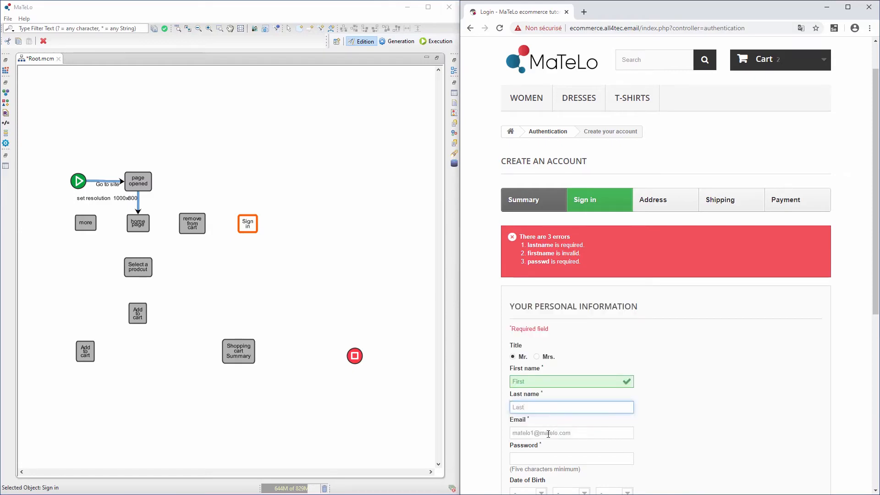
pyautogui.scroll(-1, 548, 433)
pyautogui.click(554, 418)
pyautogui.write('•••••')
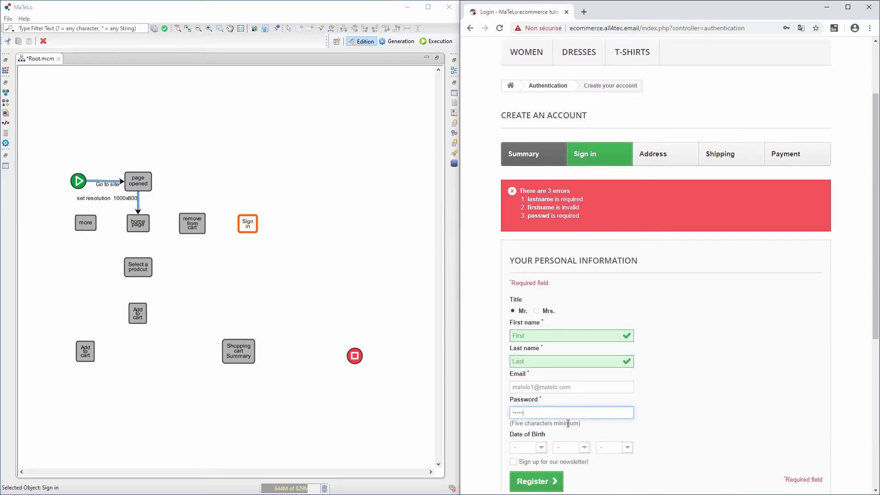
pyautogui.write('•••')
pyautogui.scroll(-1, 597, 426)
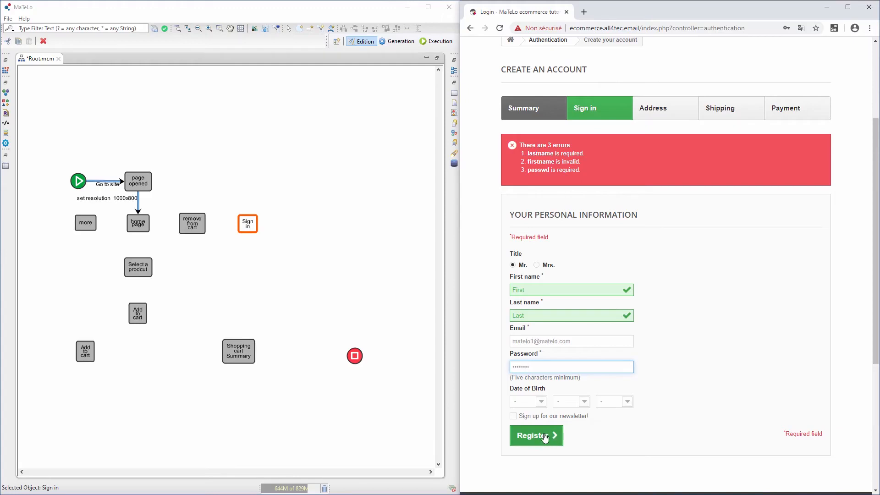
pyautogui.click(544, 437)
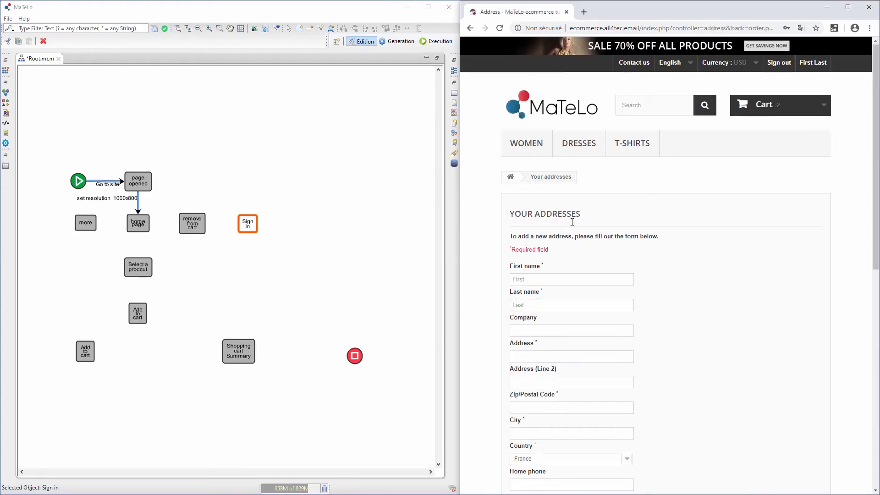
# - Add an Address state to the MaTeLo model
pyautogui.click(324, 151)
pyautogui.hotkey('ctrl', 'z')
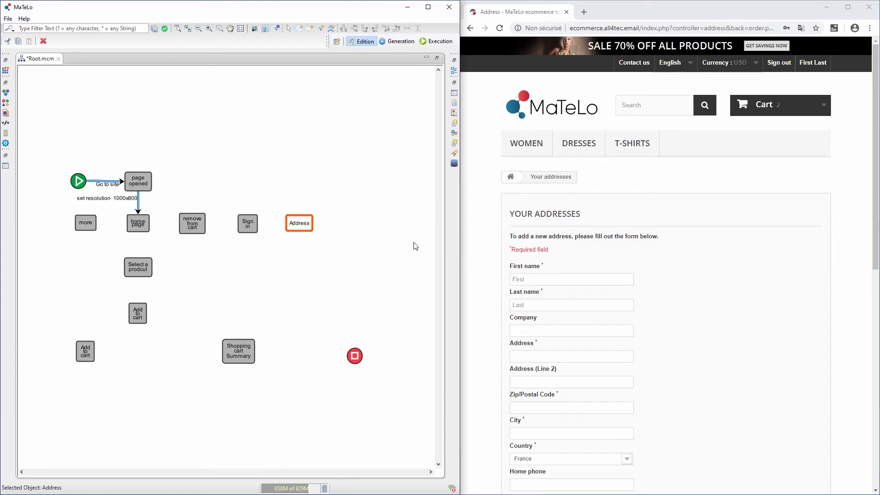
pyautogui.scroll(-1, 629, 259)
# - Fill in the street address, postal code and city, and save the new address
pyautogui.scroll(-2, 628, 259)
pyautogui.scroll(1, 571, 299)
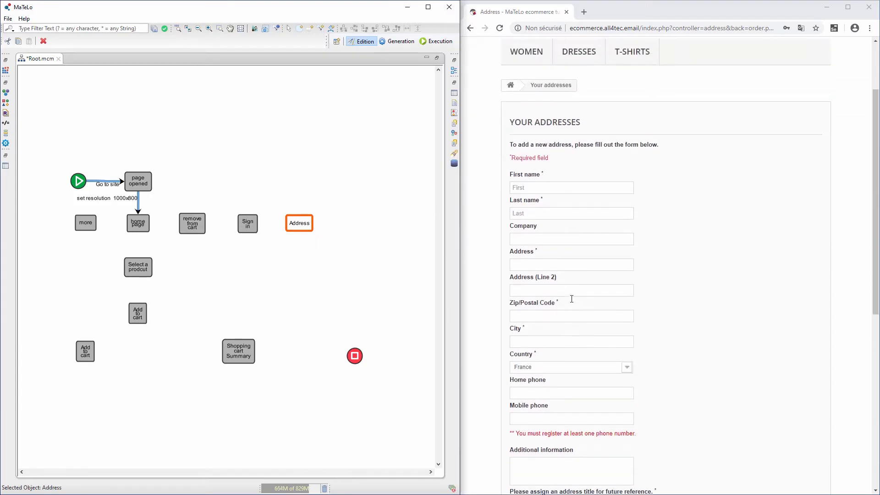
pyautogui.click(556, 263)
pyautogui.write('adresse 1')
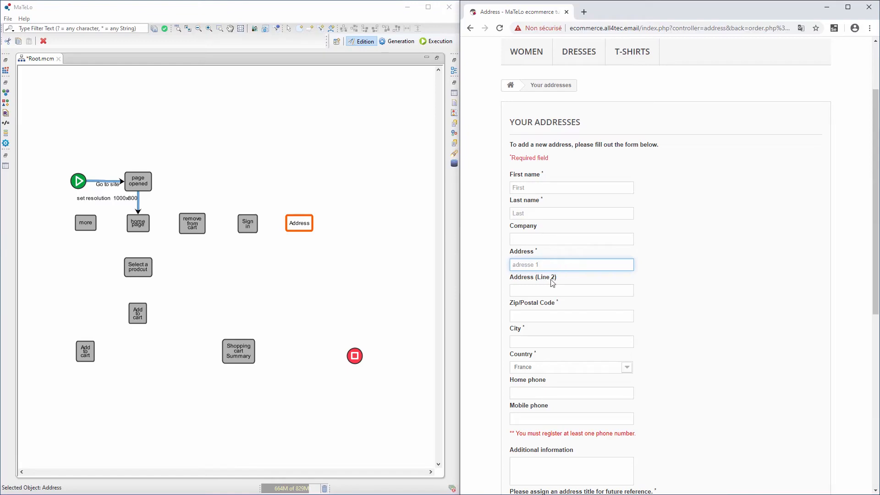
pyautogui.click(529, 317)
pyautogui.write('00000')
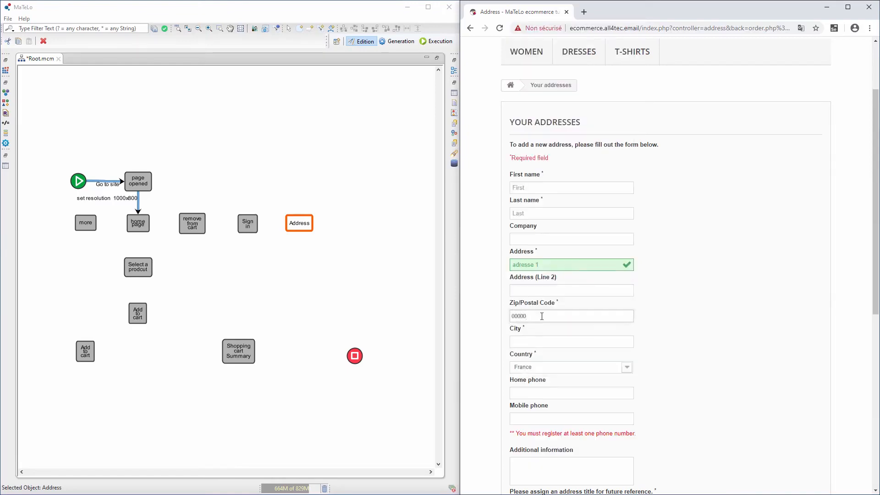
pyautogui.click(540, 343)
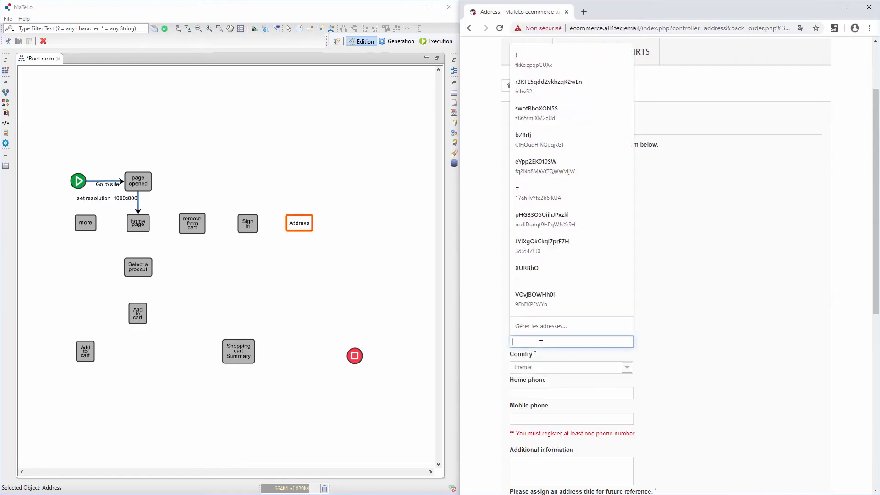
pyautogui.click(657, 332)
pyautogui.write('city')
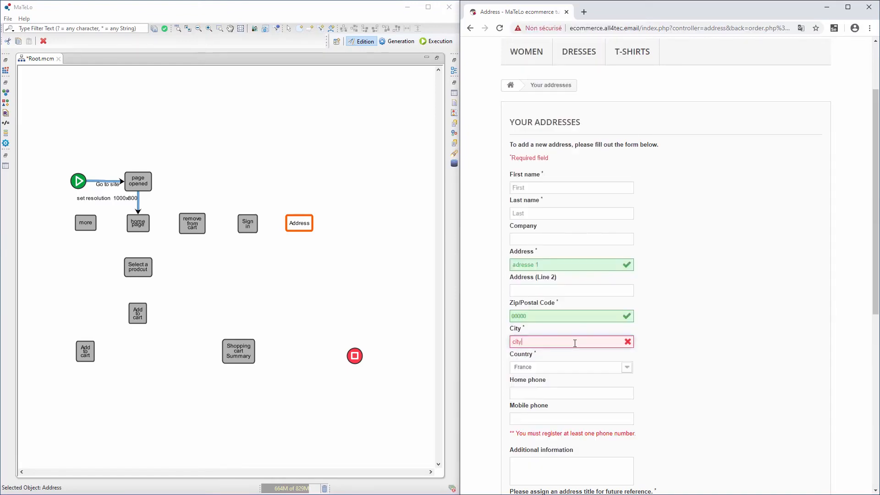
pyautogui.scroll(-2, 575, 365)
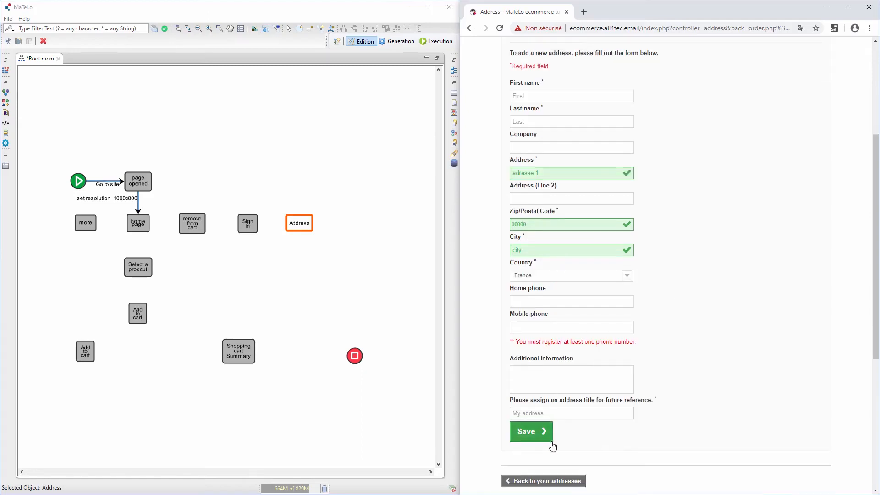
pyautogui.click(537, 438)
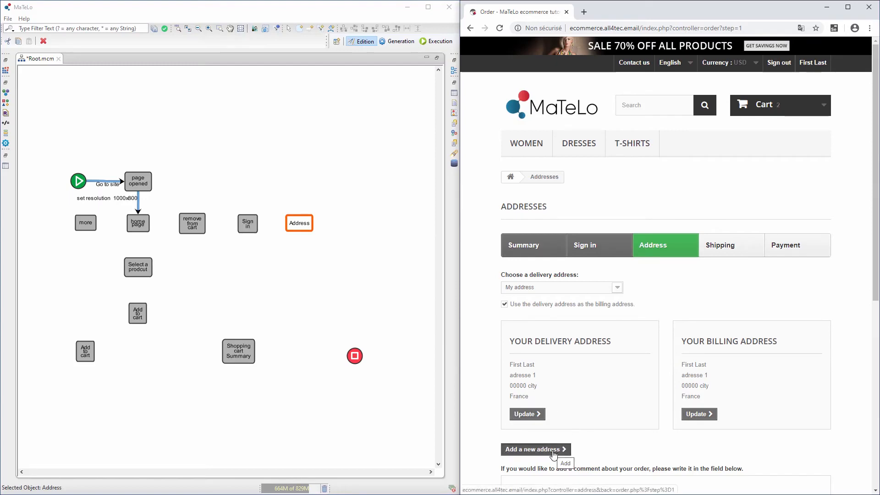
# - Go back to the cart summary and proceed through checkout to the Shipping step
pyautogui.scroll(-2, 624, 397)
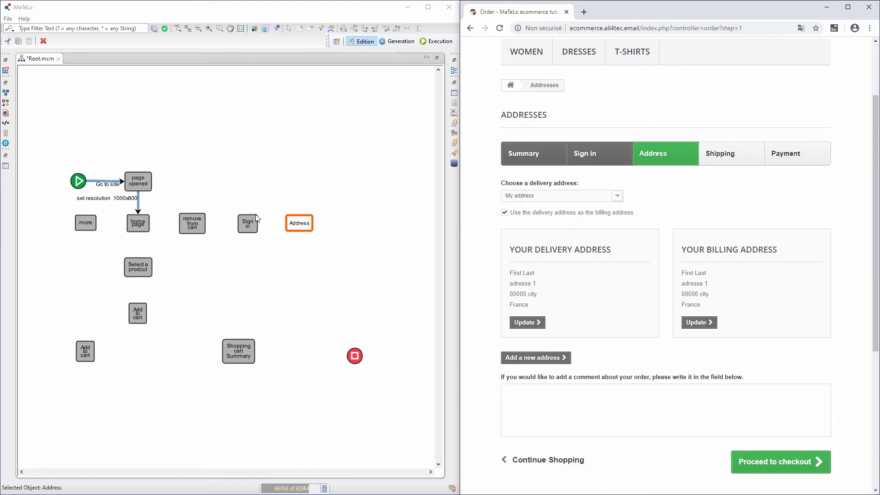
pyautogui.click(559, 470)
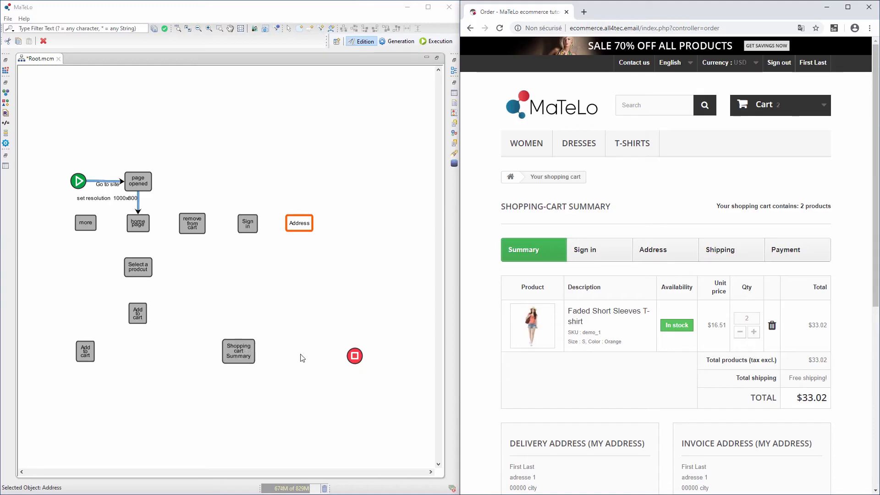
pyautogui.scroll(-2, 737, 471)
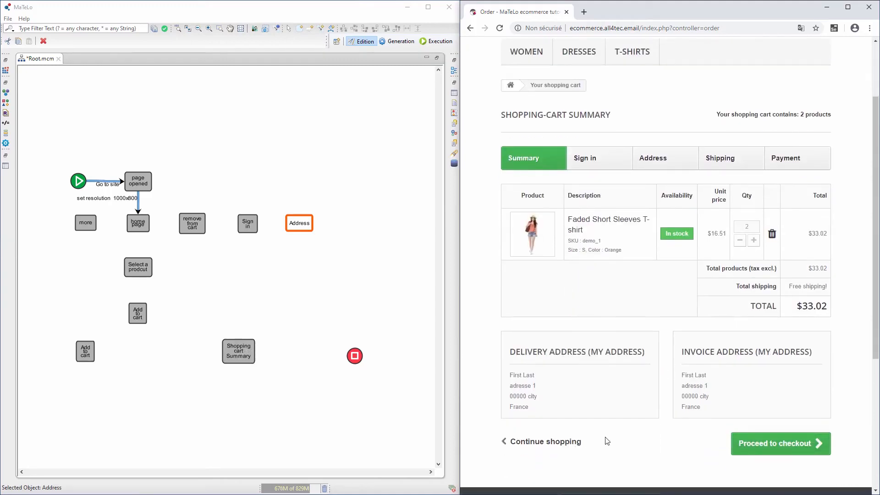
pyautogui.click(740, 443)
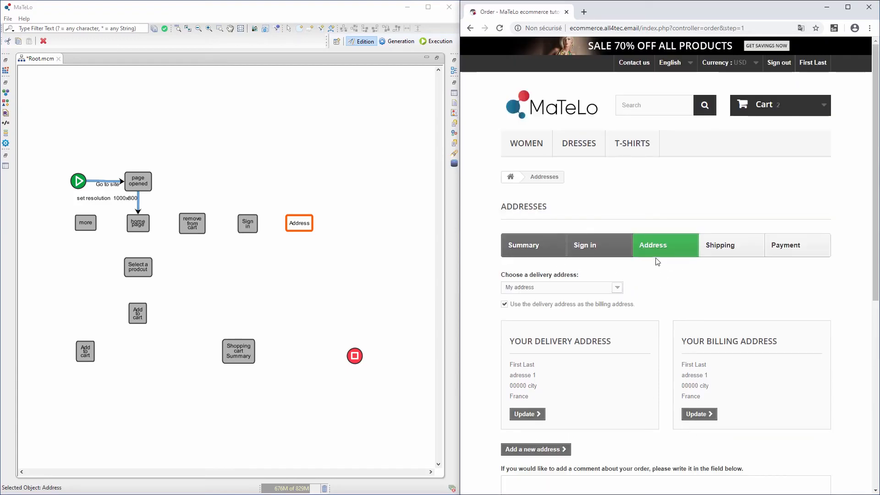
pyautogui.scroll(-3, 651, 263)
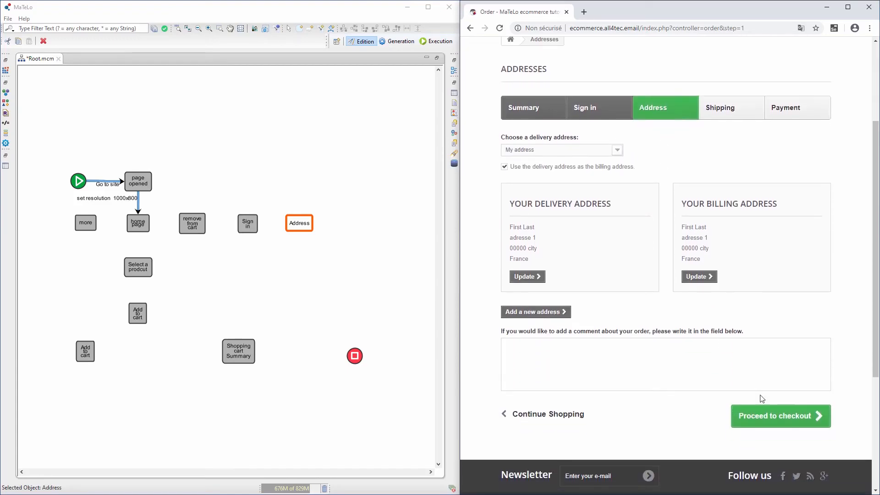
pyautogui.click(772, 416)
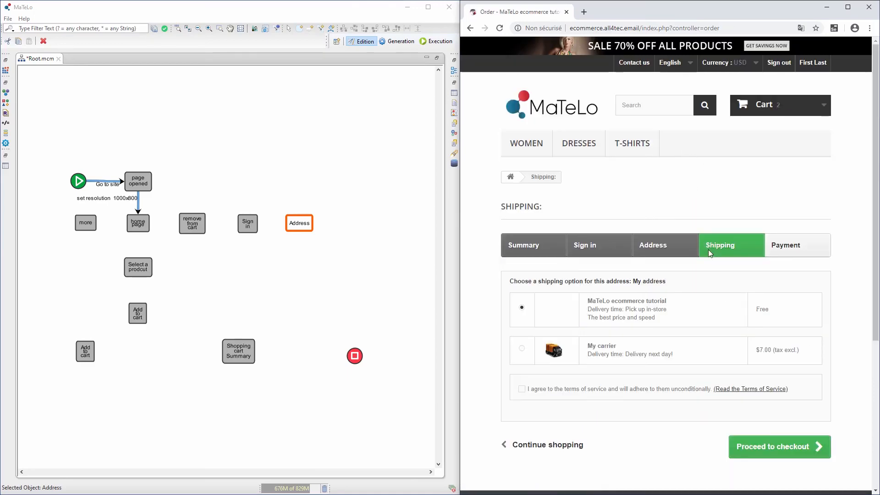
# - Add a Shipping state, keep in-store pickup, accept the terms and continue to payment
pyautogui.click(362, 188)
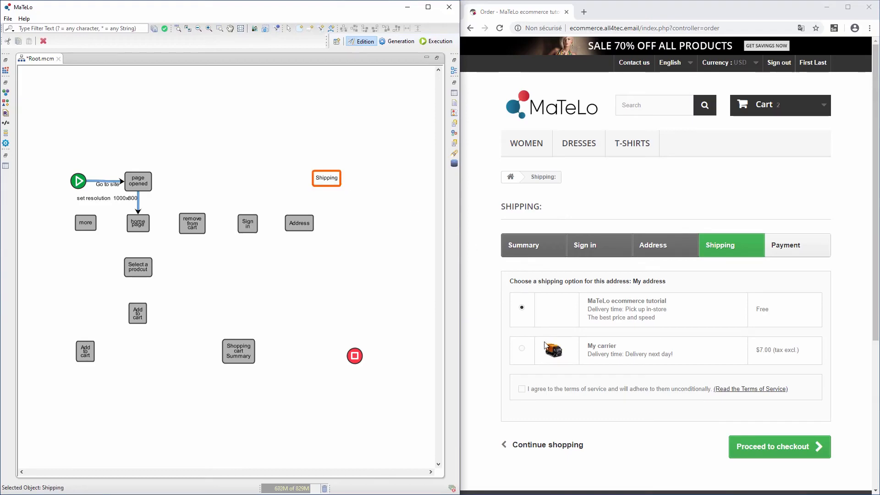
pyautogui.click(521, 348)
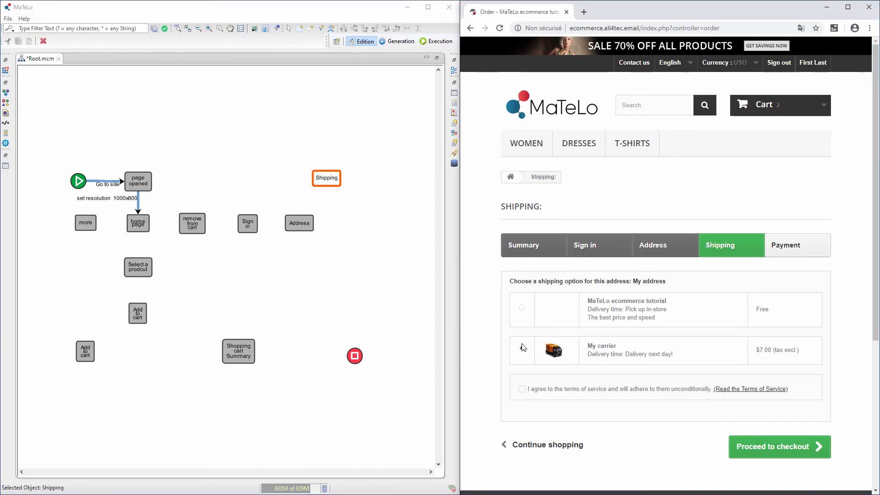
pyautogui.click(523, 309)
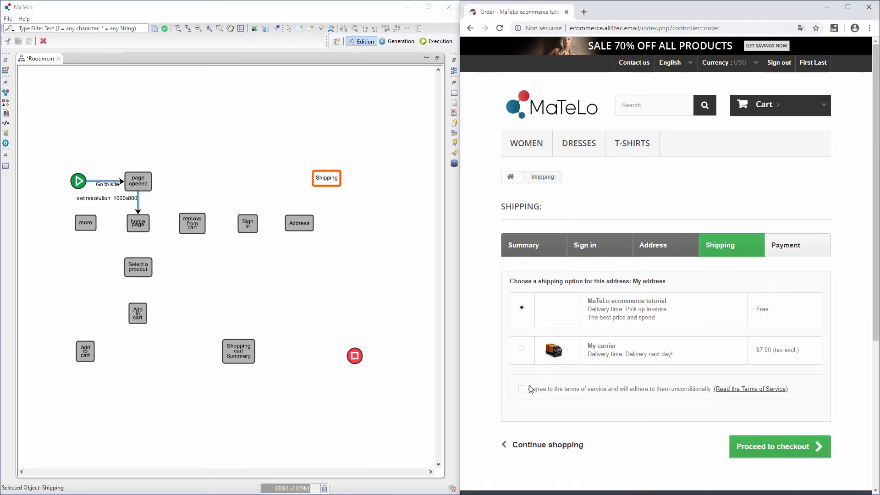
pyautogui.click(753, 451)
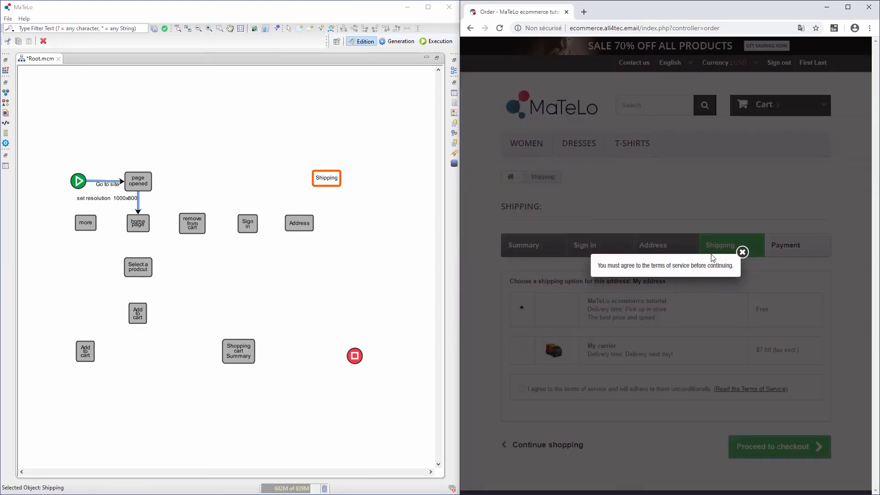
pyautogui.click(741, 252)
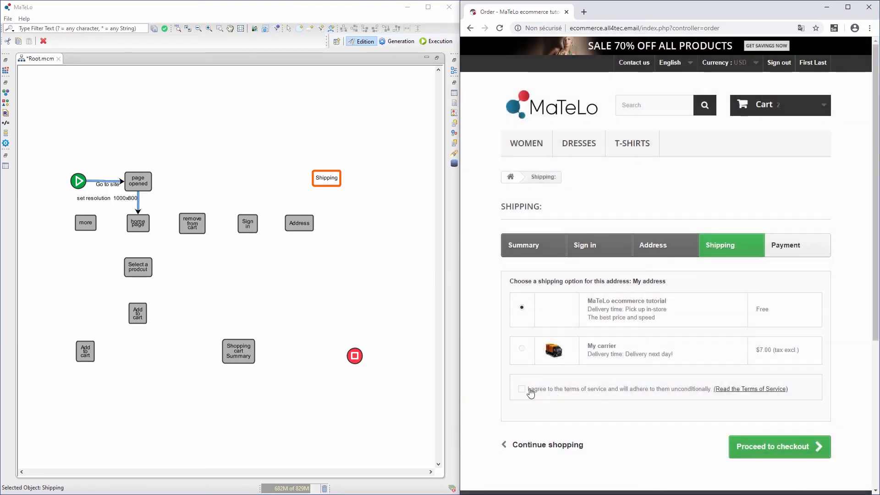
pyautogui.click(521, 389)
pyautogui.click(773, 452)
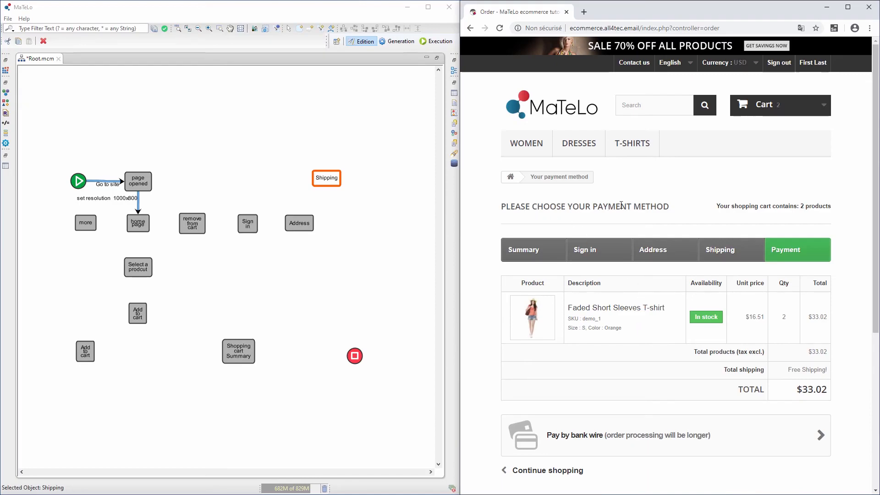
# - Add Payment Method and Order Summary states and choose Pay by bank wire
pyautogui.click(367, 232)
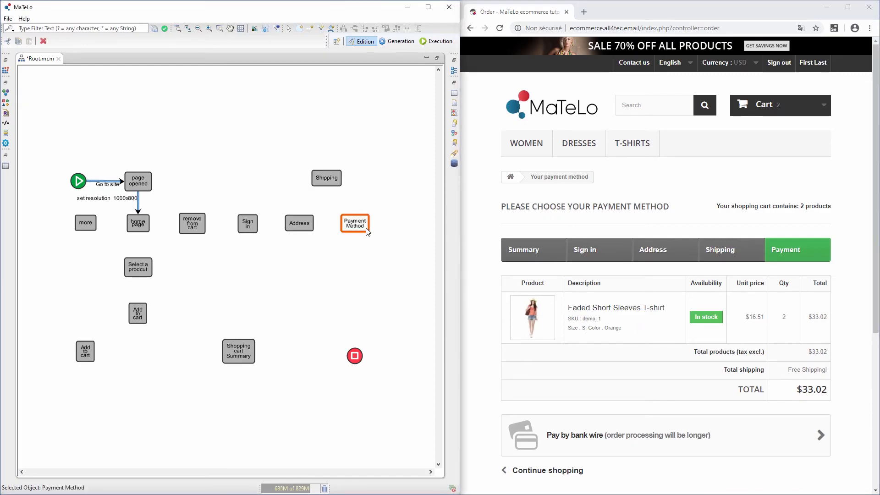
pyautogui.scroll(-2, 620, 369)
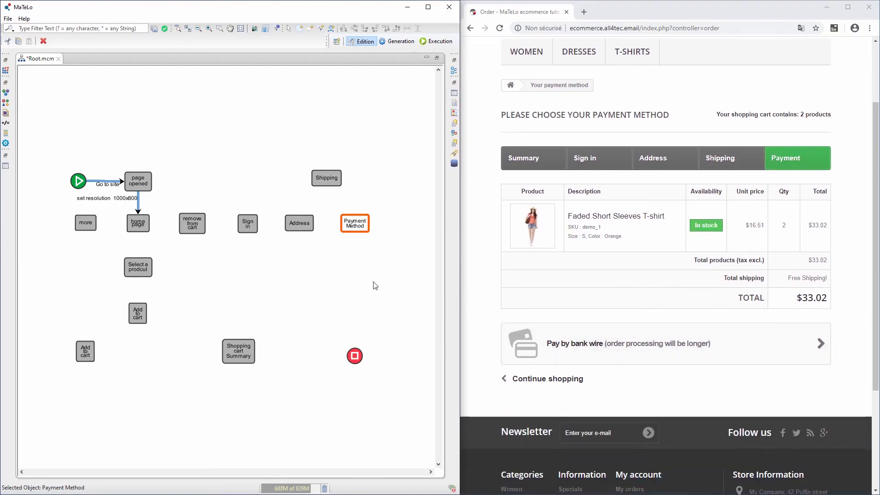
pyautogui.click(599, 349)
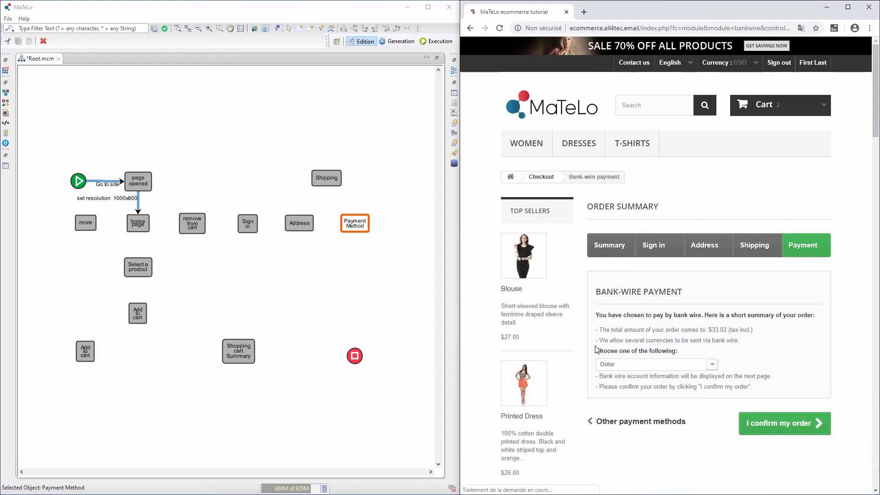
pyautogui.click(372, 282)
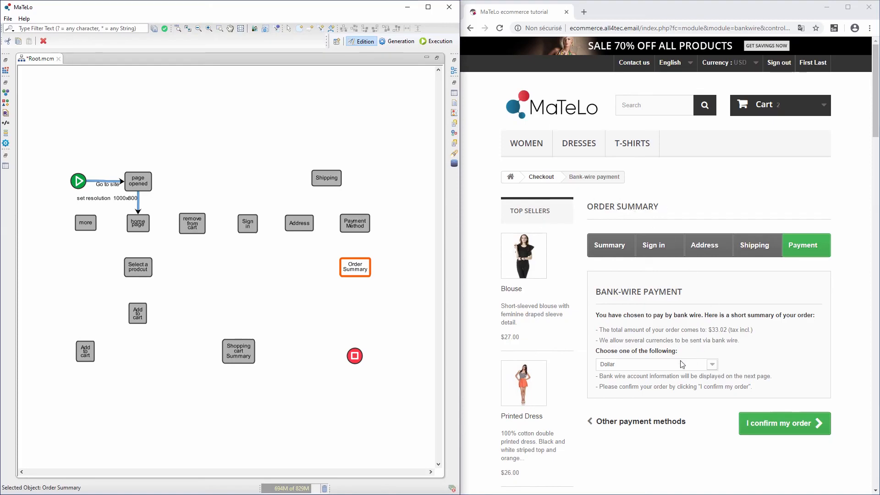
# - Re-select bank-wire payment for the $33.02 order and confirm the order
pyautogui.click(712, 330)
pyautogui.moveTo(712, 330); pyautogui.dragTo(729, 331)
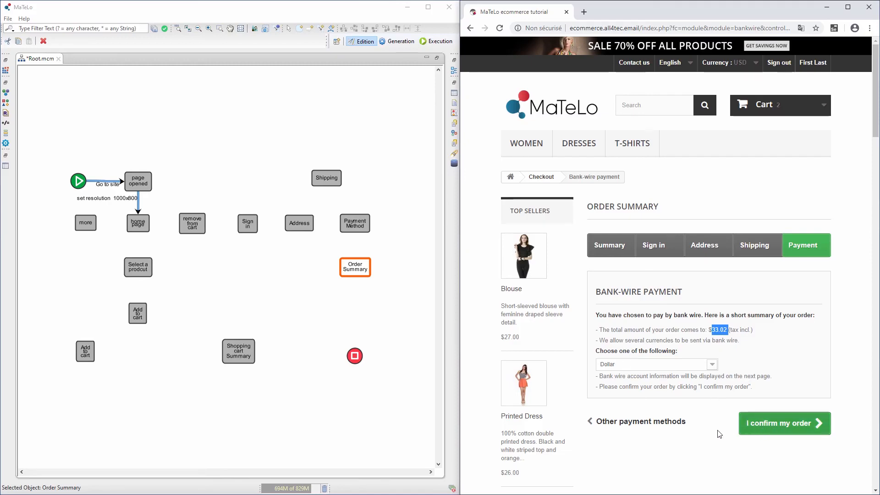
pyautogui.click(658, 427)
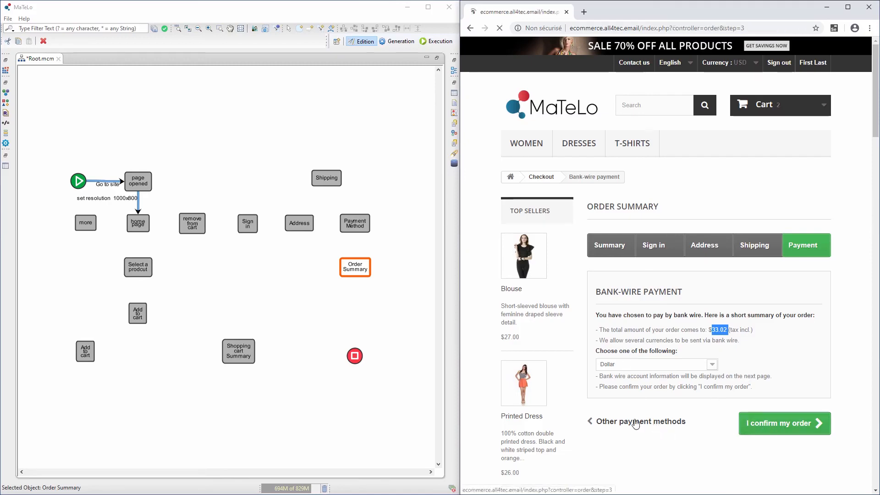
pyautogui.click(349, 228)
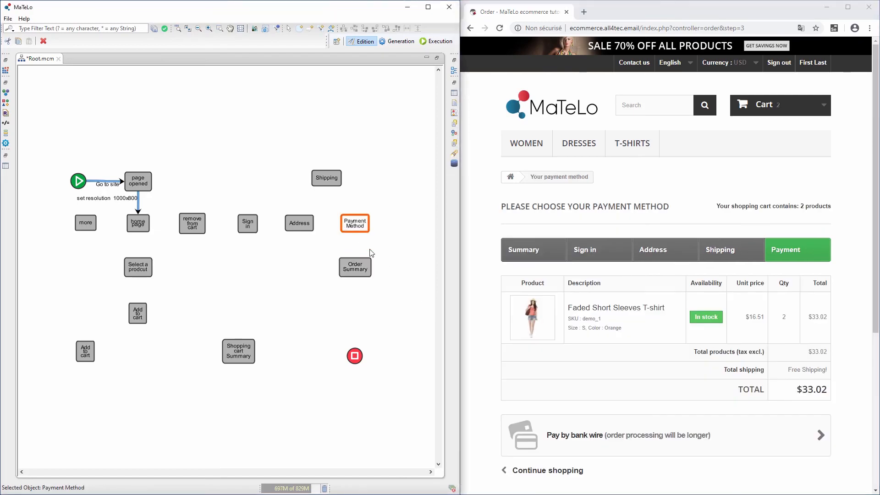
pyautogui.click(544, 435)
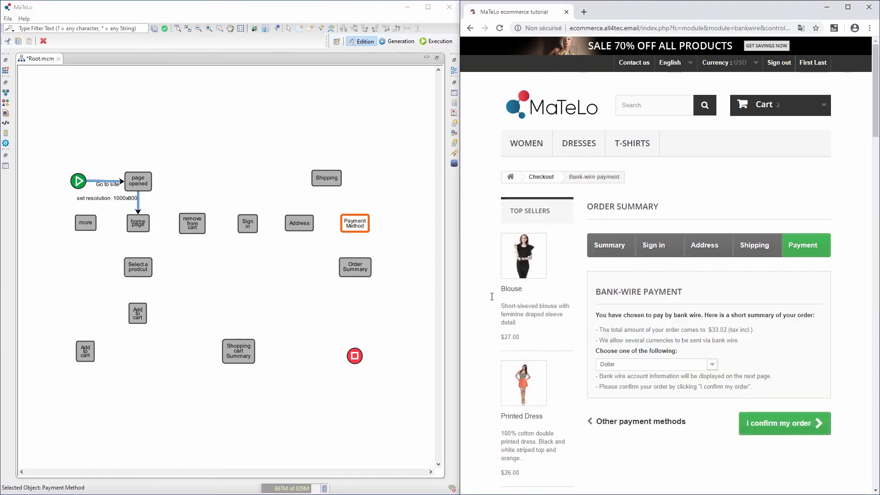
pyautogui.click(357, 265)
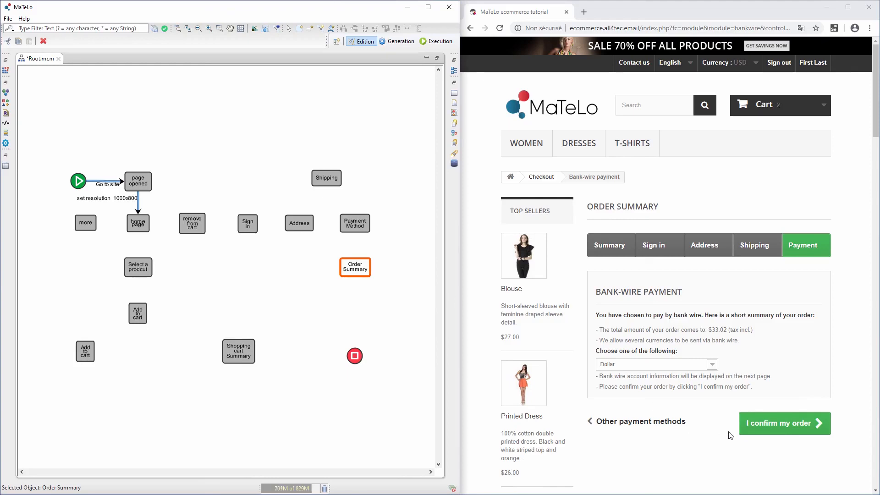
pyautogui.click(788, 430)
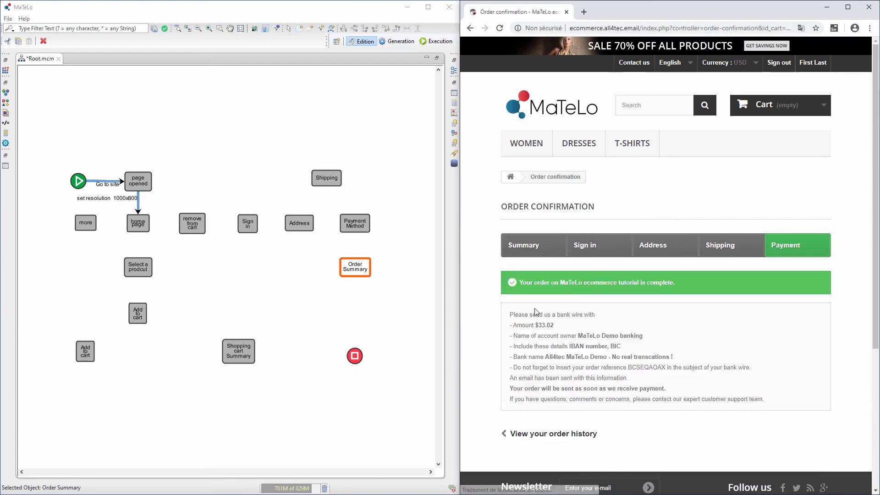
# - Create an 'order confirmed' state below Order Summary
pyautogui.click(389, 320)
pyautogui.hotkey('ctrl', 'z')
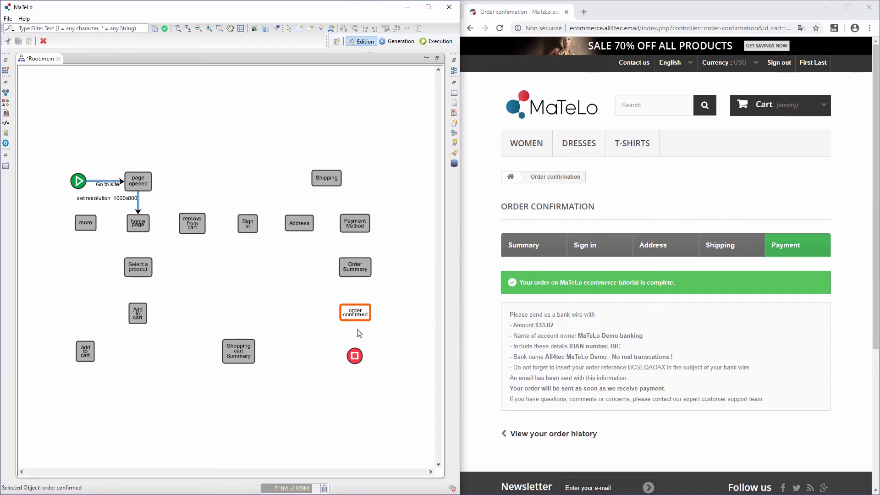
pyautogui.click(136, 244)
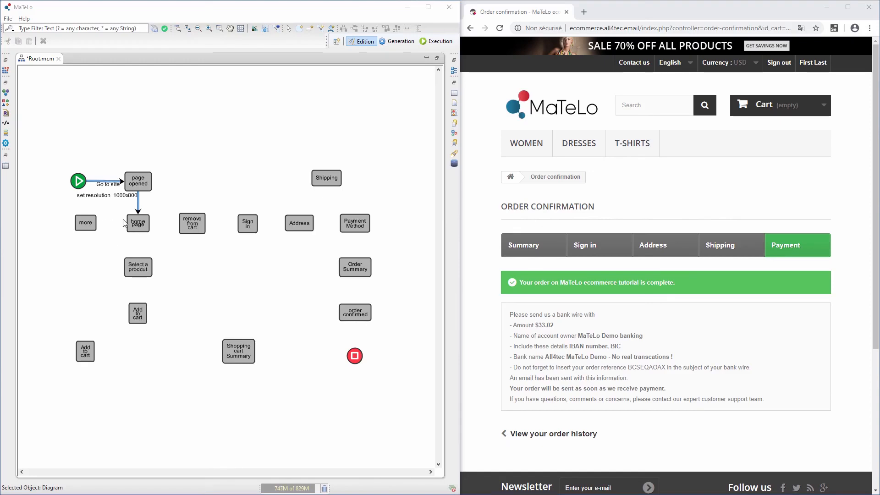
# - Connect every state with labelled transitions, from Go to site through Sign out to the stop node
pyautogui.rightClick(140, 226)
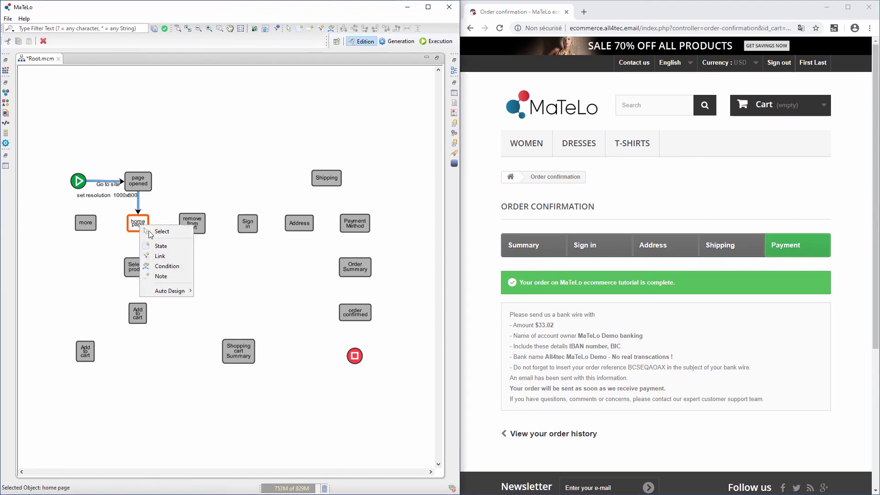
pyautogui.click(161, 256)
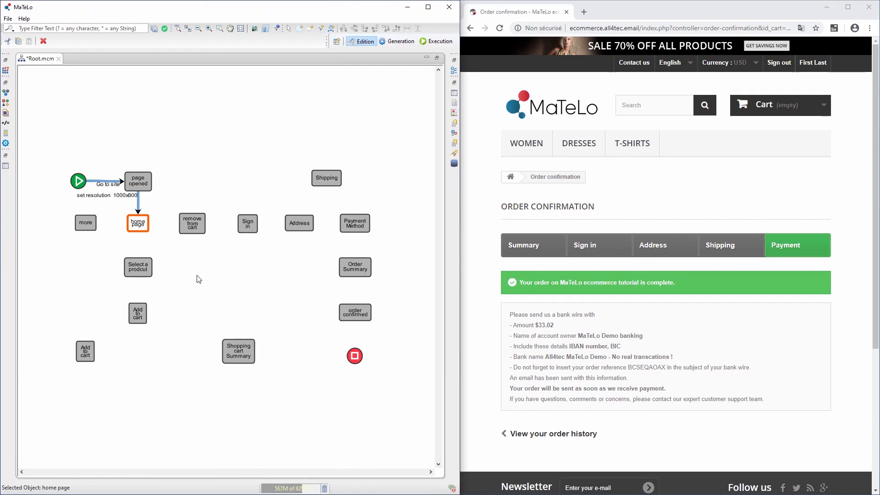
pyautogui.hotkey('ctrl', 'y')
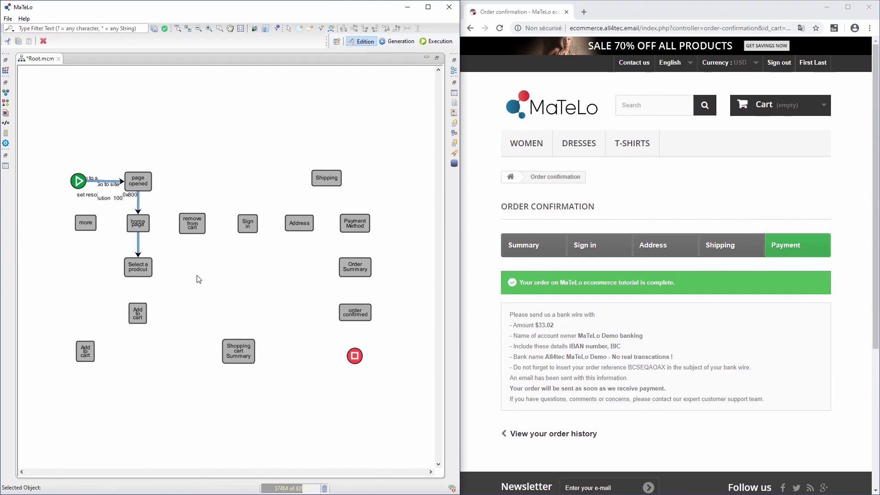
pyautogui.hotkey('ctrl', 'y')
pyautogui.hotkey('ctrl', 'y')
pyautogui.hotkey('ctrl', 'y')
pyautogui.hotkey('ctrl', 'y')
pyautogui.hotkey('ctrl', 'y')
pyautogui.hotkey('ctrl', 'y')
pyautogui.hotkey('ctrl', 'y')
pyautogui.hotkey('ctrl', 'y')
pyautogui.hotkey('ctrl', 'y')
pyautogui.hotkey('ctrl', 'y')
pyautogui.hotkey('ctrl', 'y')
pyautogui.hotkey('ctrl', 'y')
pyautogui.hotkey('ctrl', 'y')
pyautogui.hotkey('ctrl', 'y')
pyautogui.hotkey('ctrl', 'y')
pyautogui.hotkey('ctrl', 'y')
pyautogui.hotkey('ctrl', 'y')
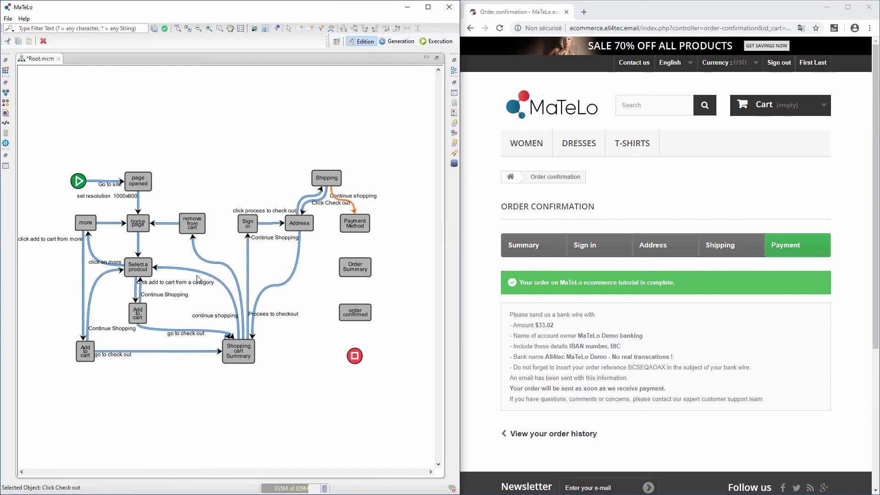
pyautogui.hotkey('ctrl', 'y')
pyautogui.hotkey('ctrl', 'y')
pyautogui.hotkey('ctrl', 'y')
pyautogui.hotkey('ctrl', 'y')
pyautogui.hotkey('ctrl', 'y')
pyautogui.hotkey('ctrl', 'y')
pyautogui.hotkey('ctrl', 'y')
pyautogui.hotkey('ctrl', 'y')
pyautogui.hotkey('ctrl', 'y')
pyautogui.hotkey('ctrl', 'y')
pyautogui.hotkey('ctrl', 'y')
pyautogui.hotkey('ctrl', 'y')
pyautogui.hotkey('ctrl', 'y')
pyautogui.hotkey('ctrl', 'y')
pyautogui.click(428, 7)
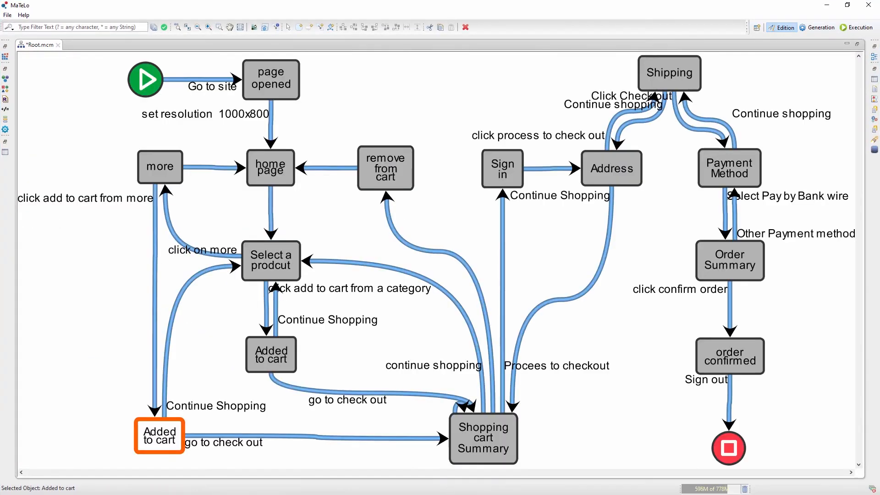
pyautogui.press('Escape')
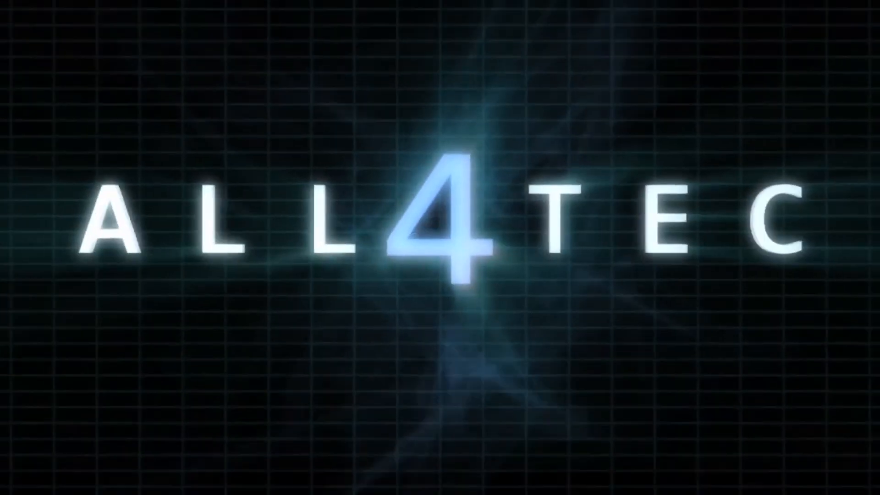